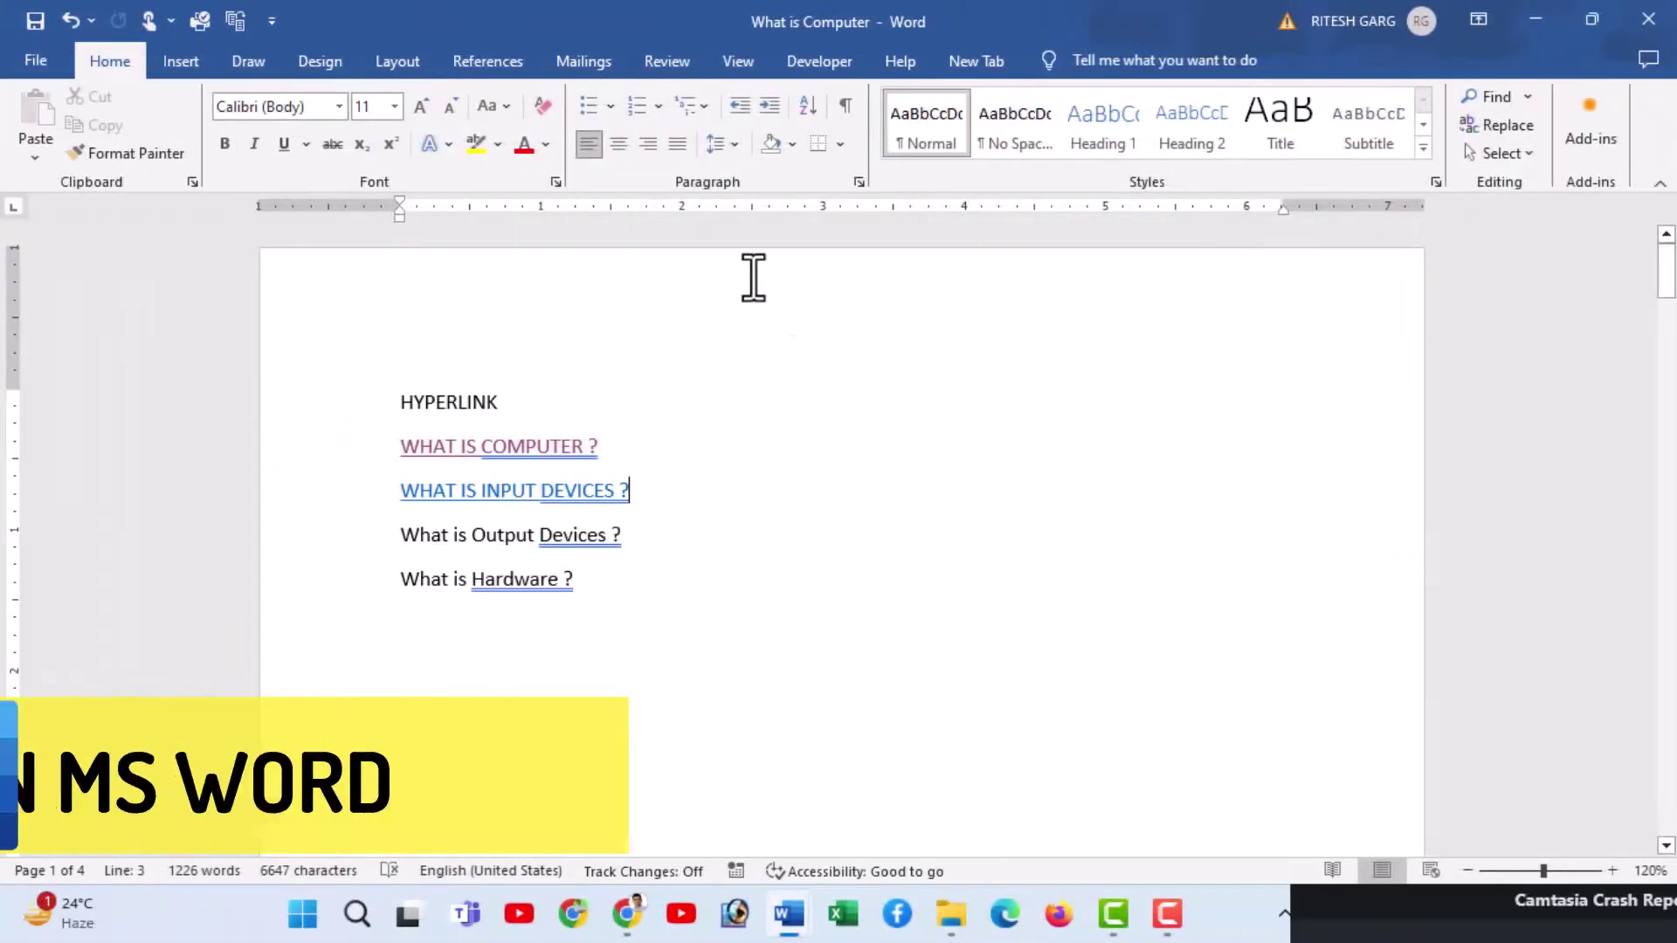
Unlink the questions from 'WHAT IS COMPUTER ?' to 'What is Hardware ?' so they become plain text.
left_click(183, 62)
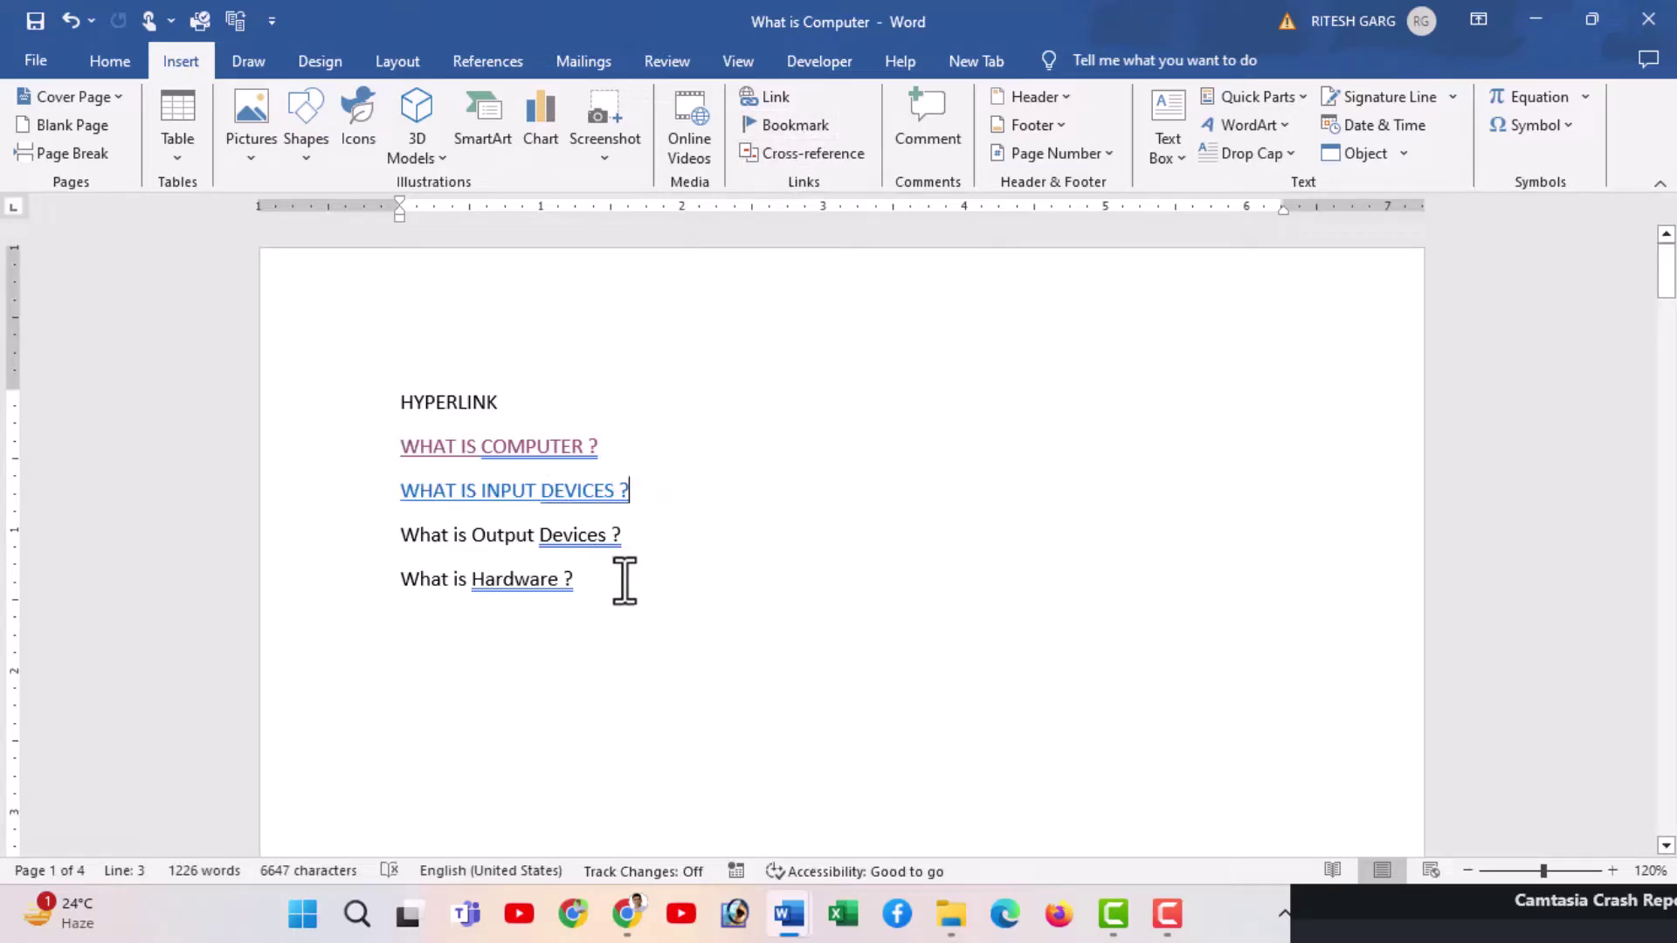
left_click_drag(619, 589, 414, 461)
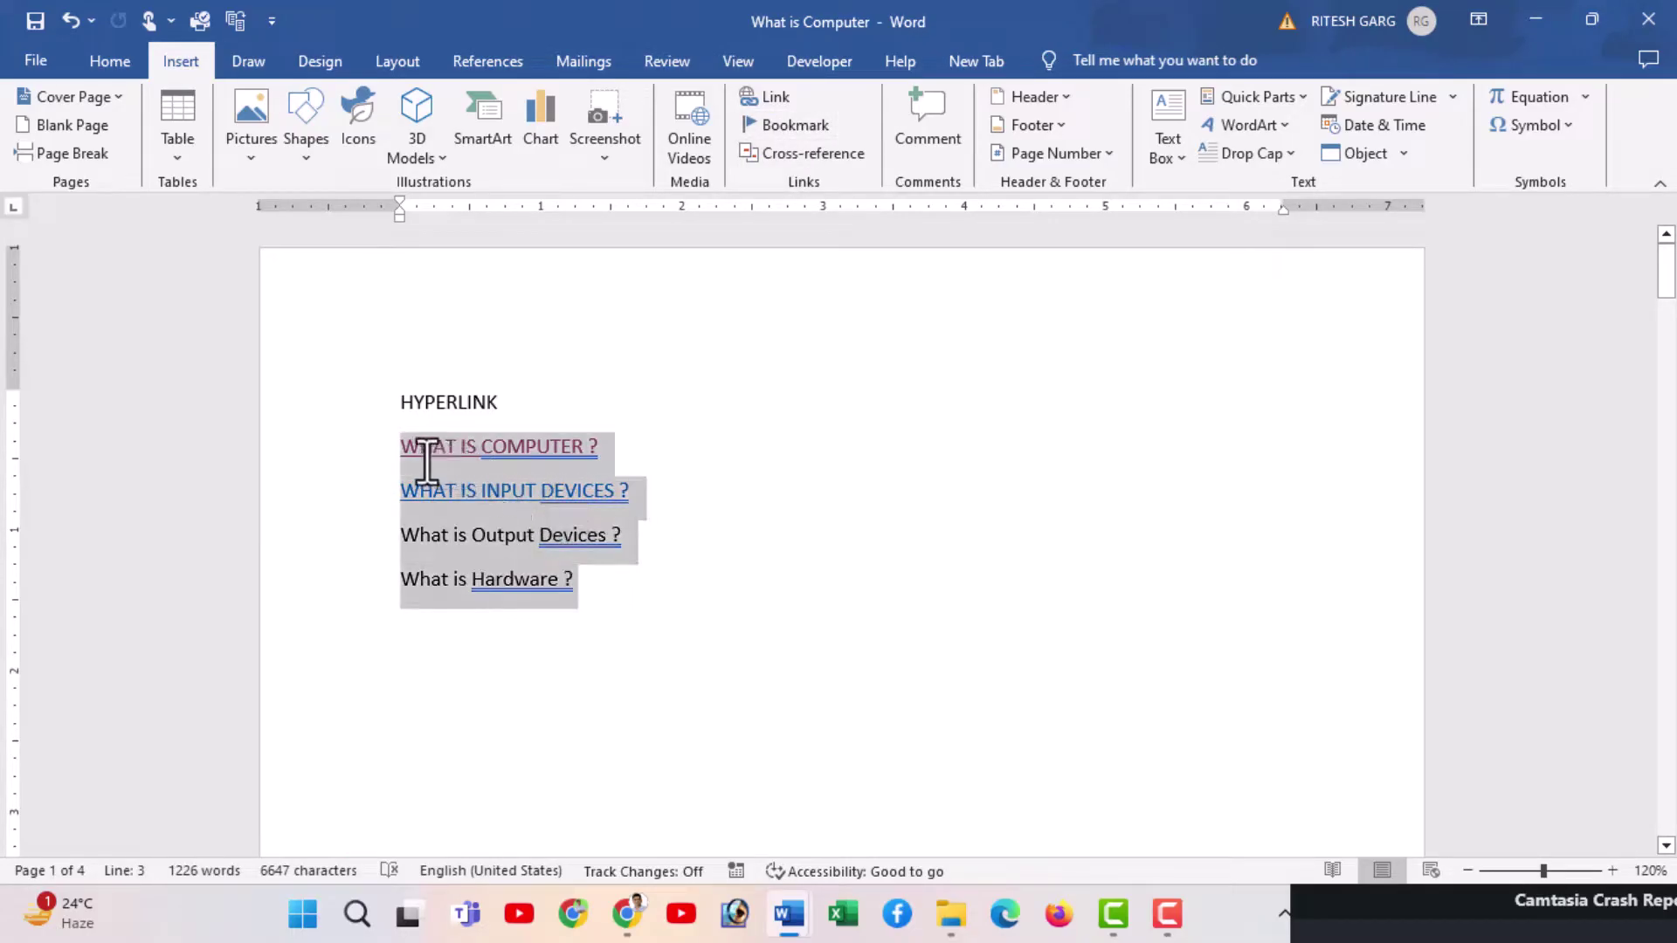
mouse_move(414, 490)
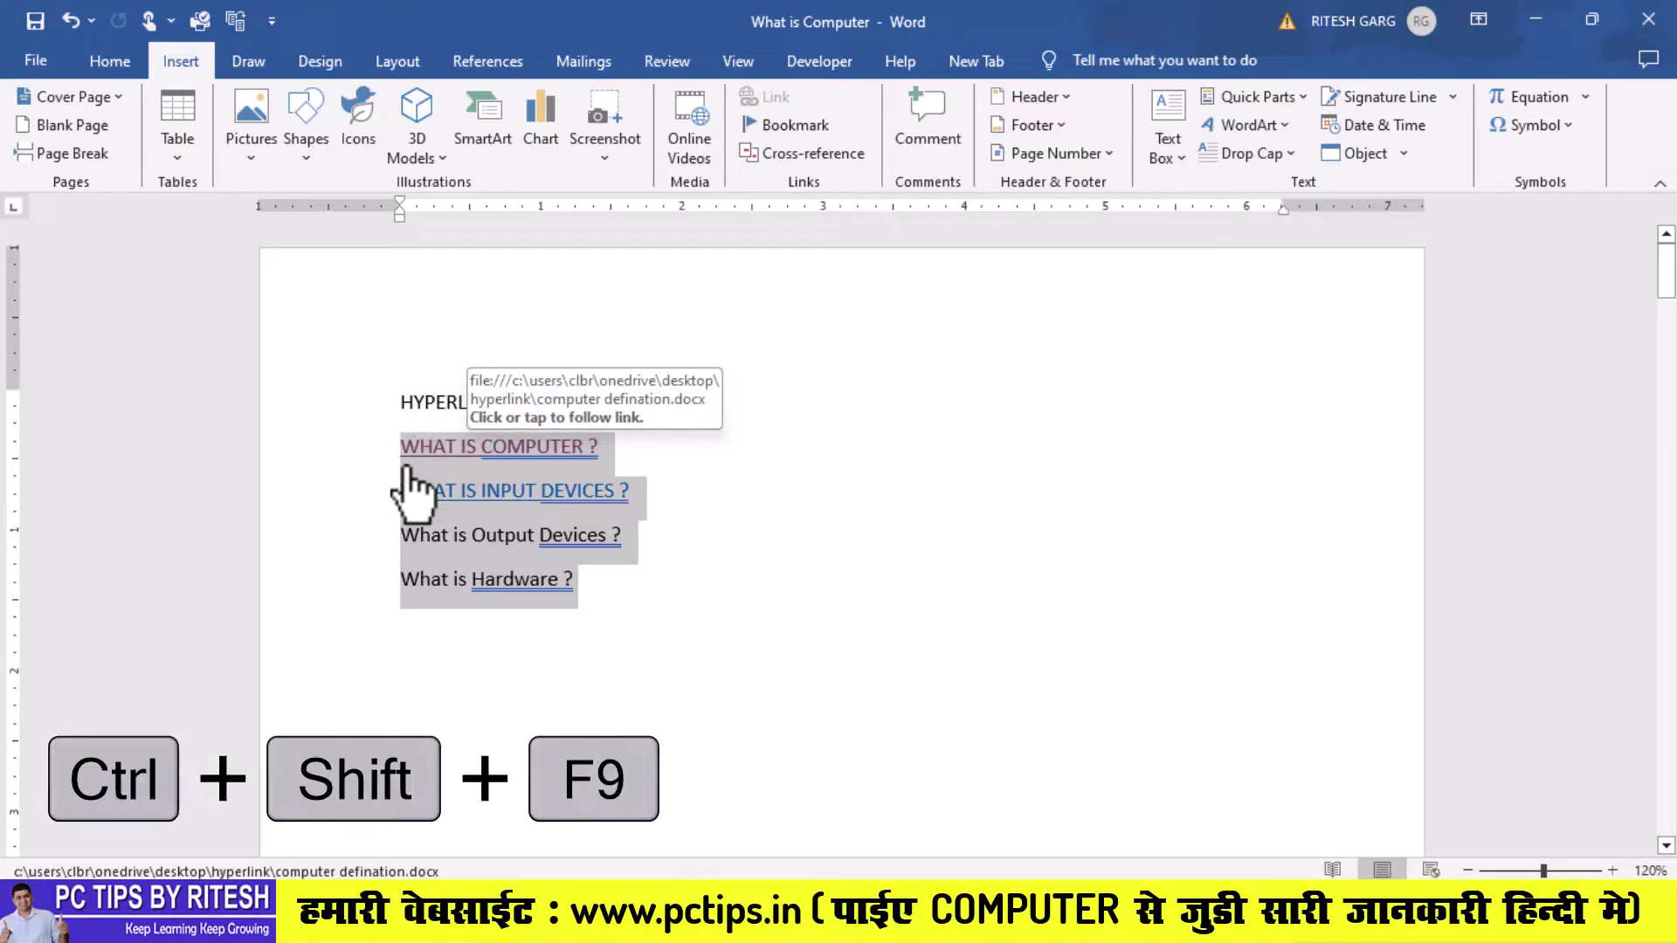
key("ctrl+shift+F9")
left_click(629, 446)
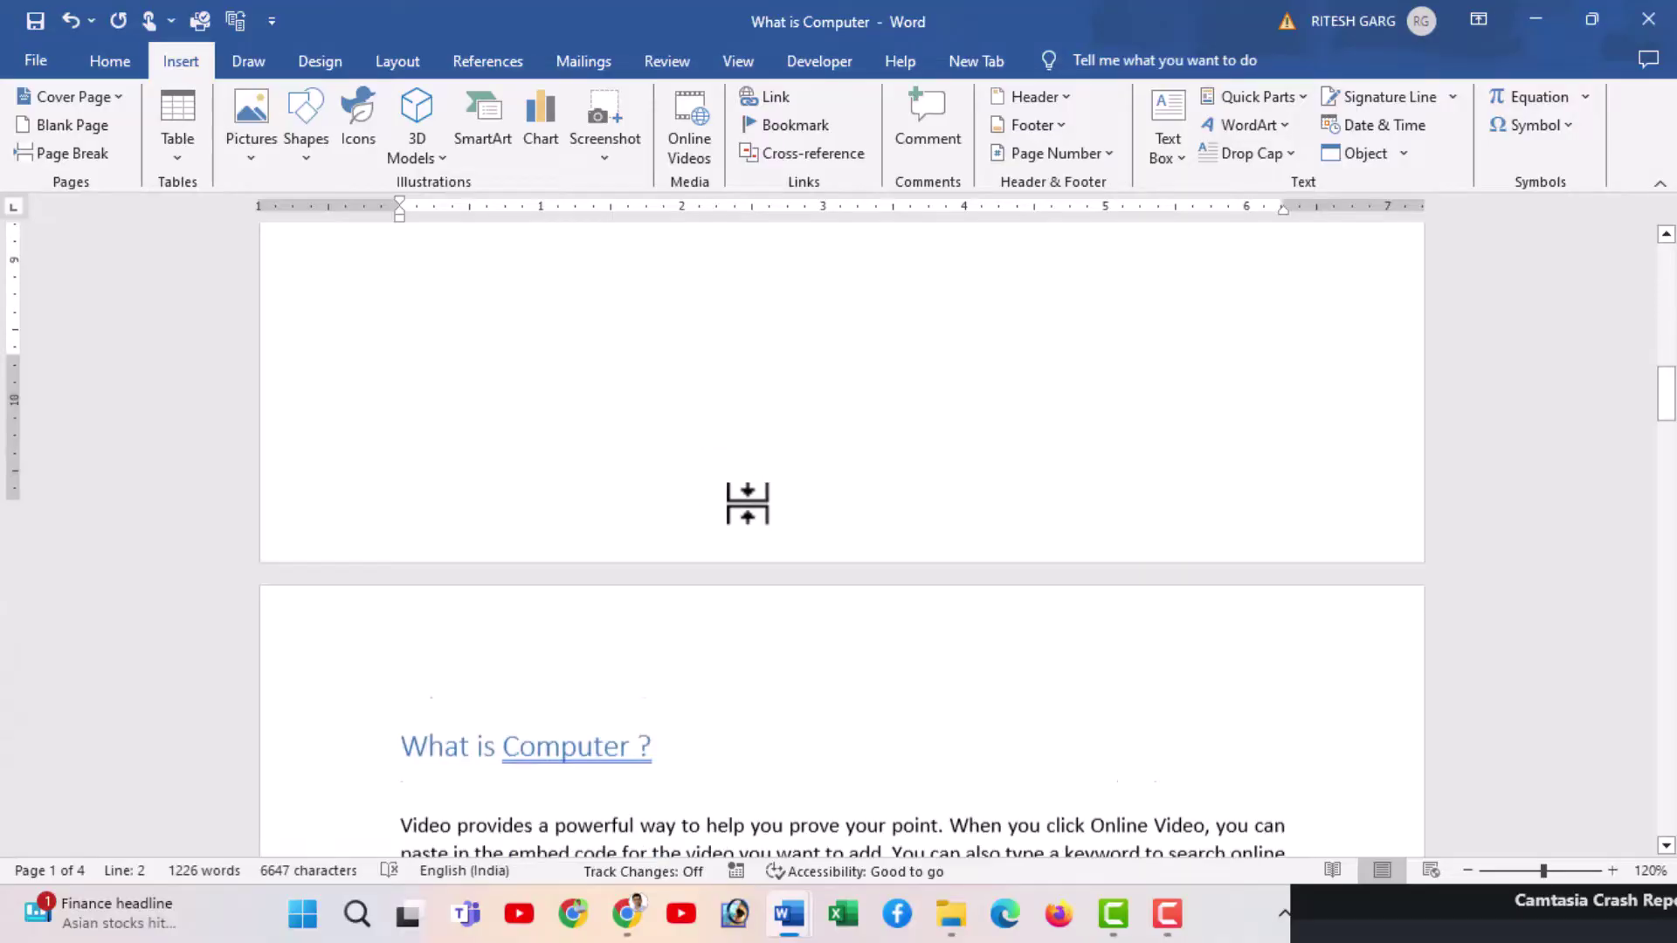
Place the cursor after 'document.' in the first paragraph under the Input Devices heading on page 2.
scroll(751, 504, "down", 3)
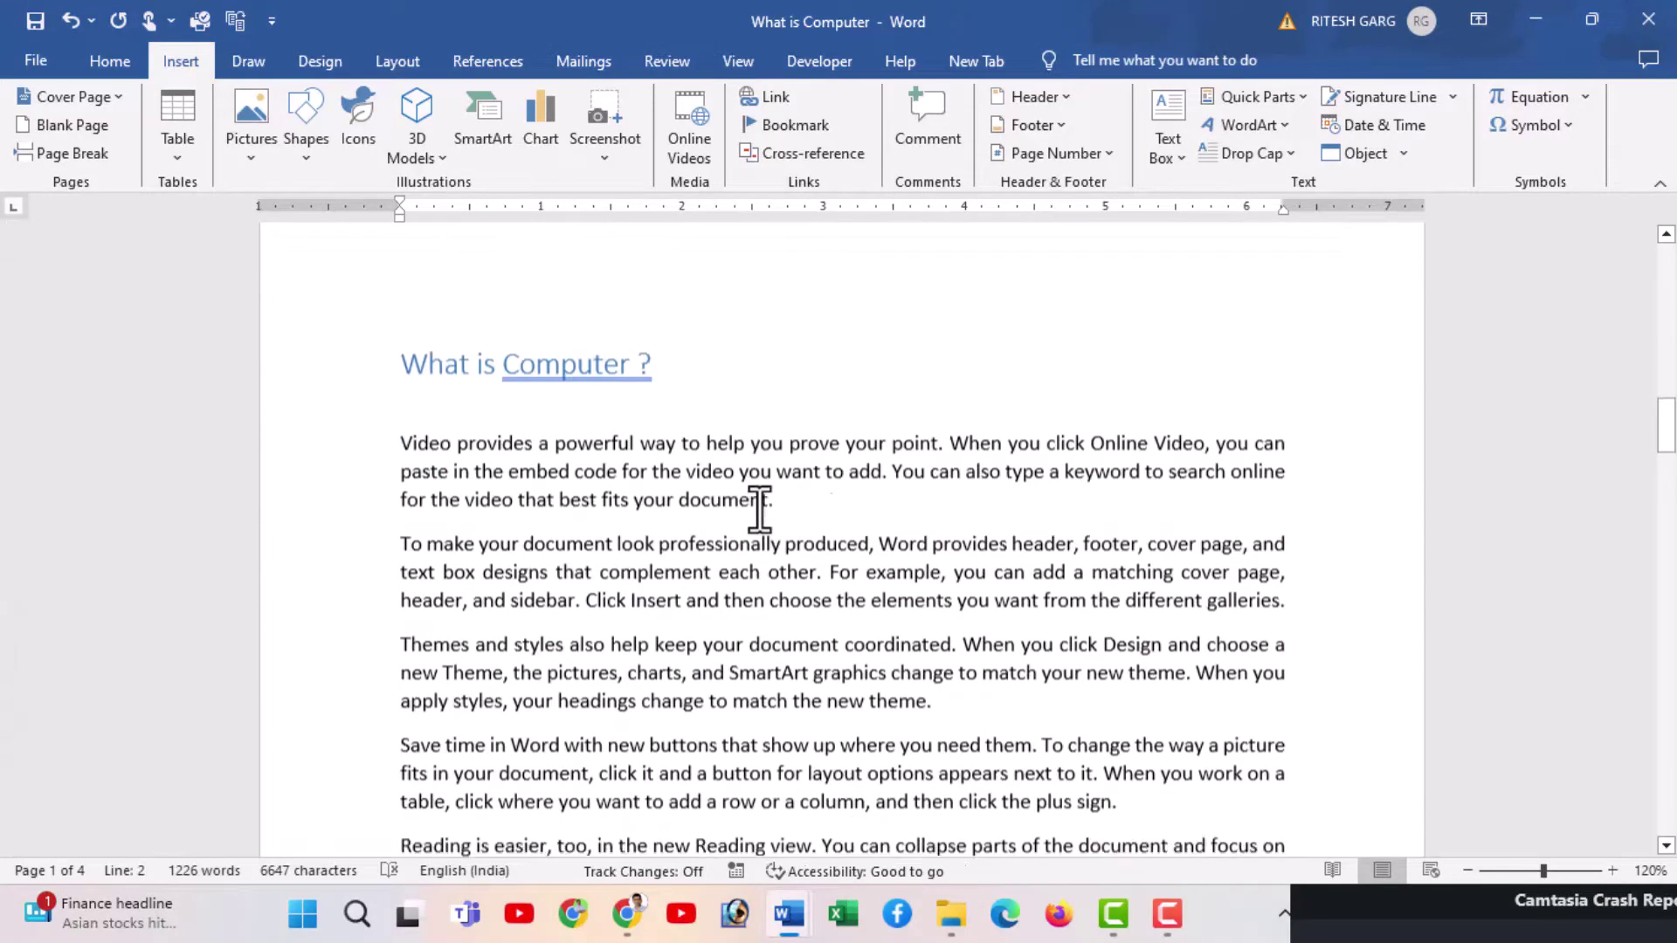
scroll(759, 509, "down", 2)
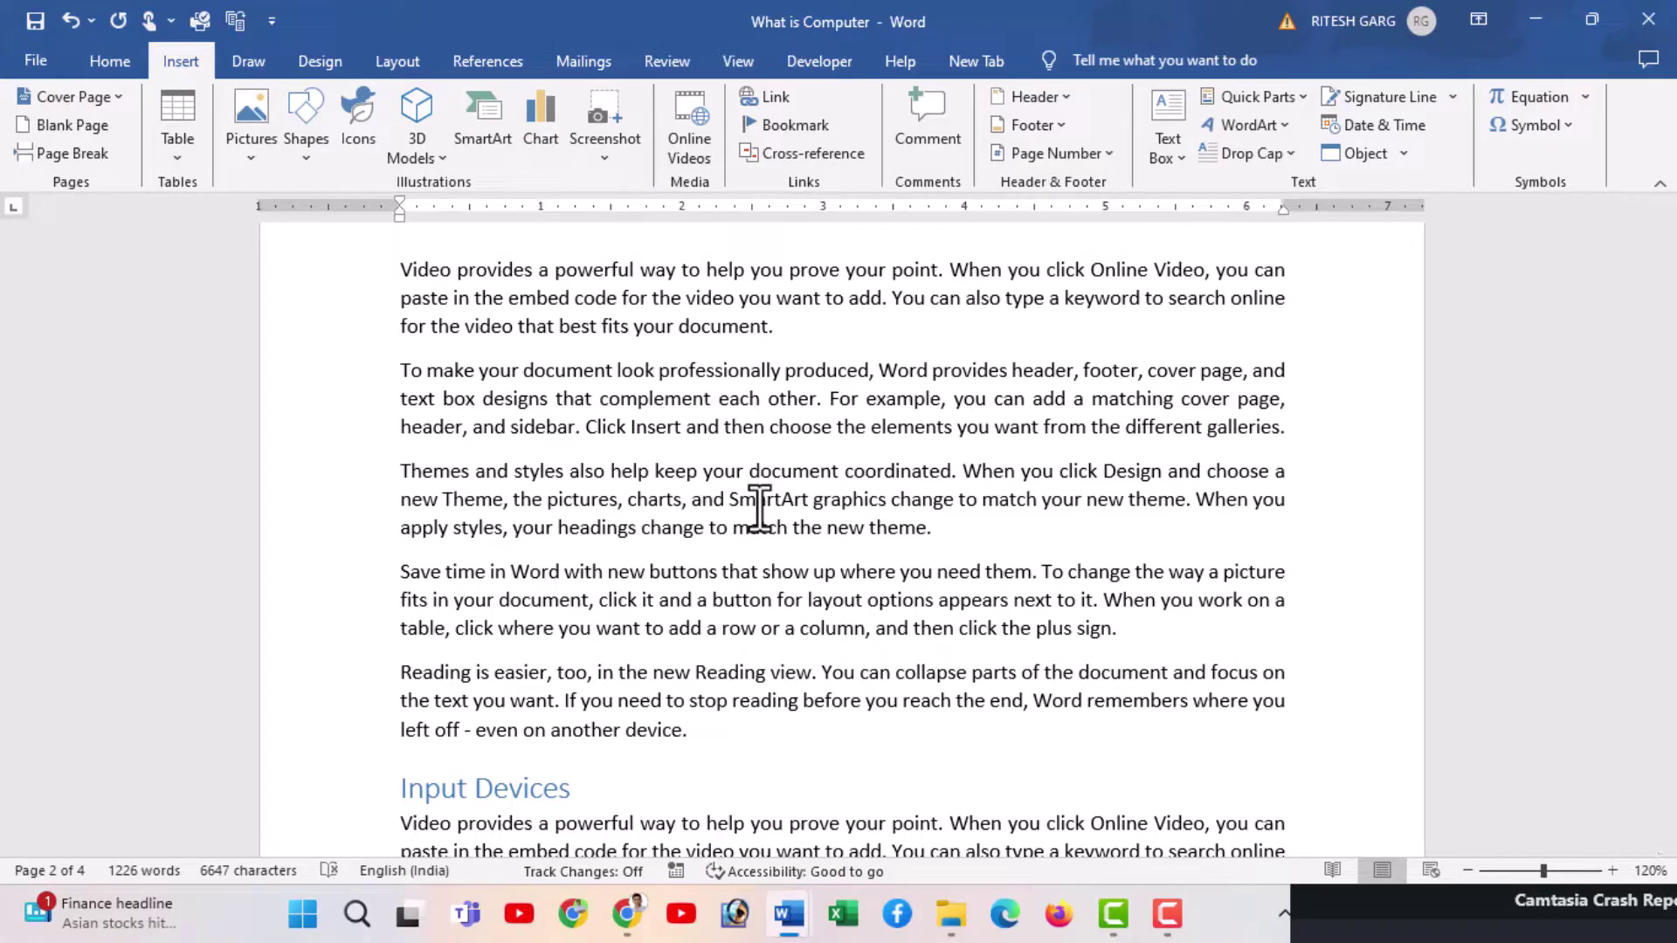
scroll(759, 510, "up", 2)
scroll(769, 519, "up", 5)
scroll(786, 533, "up", 8)
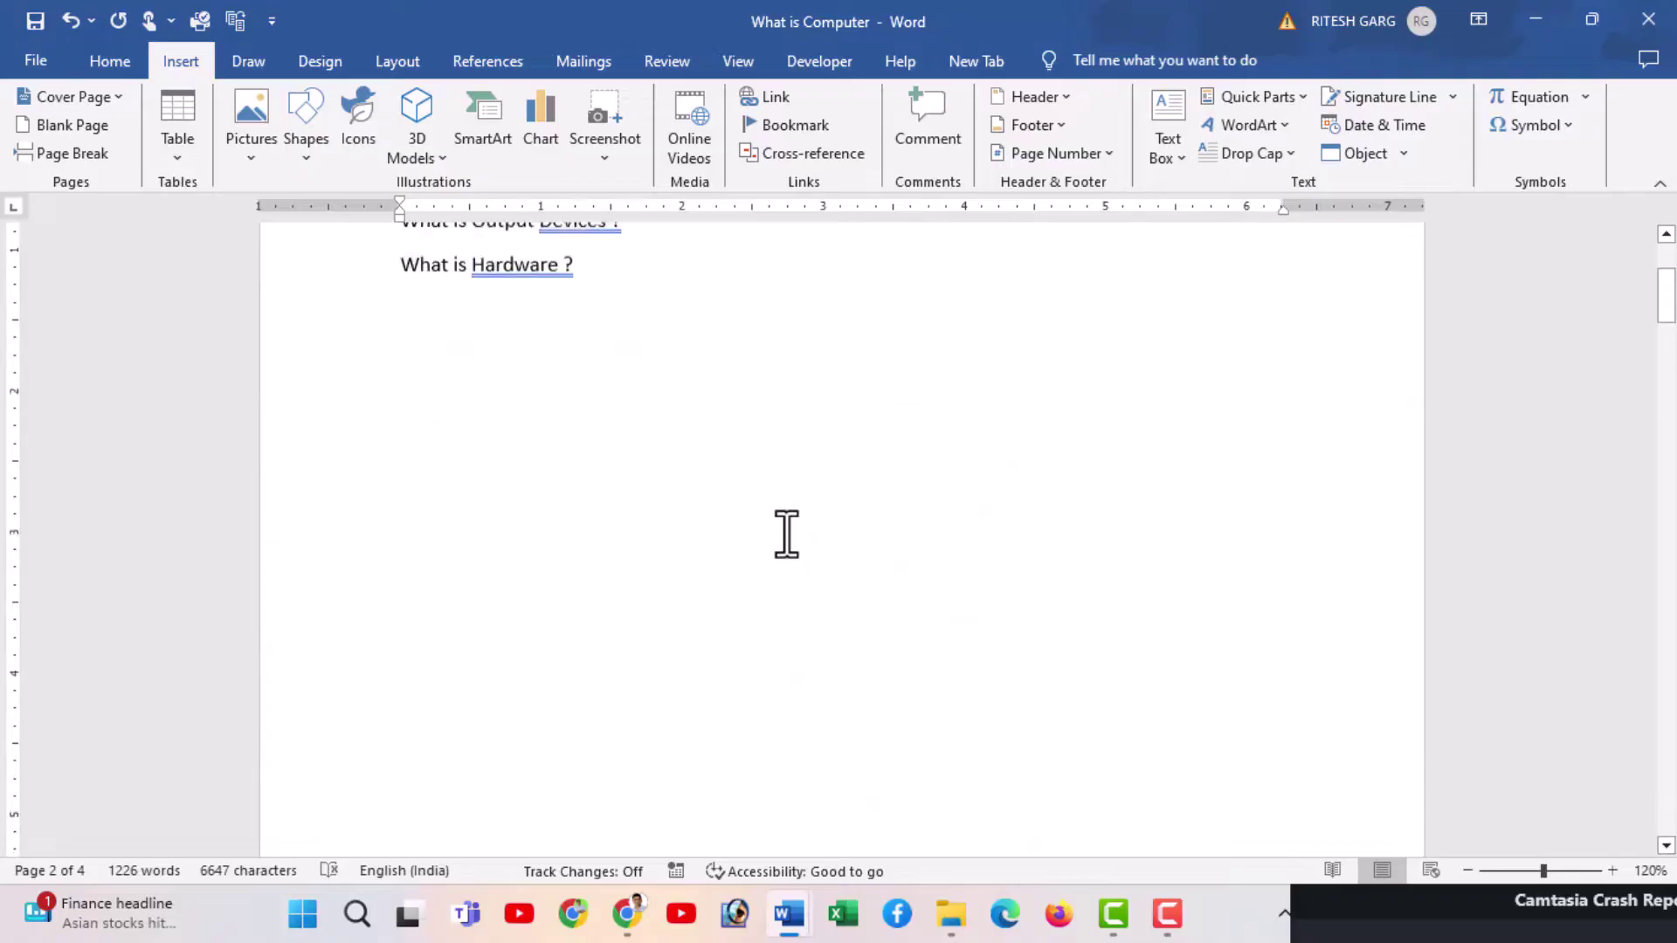
scroll(786, 534, "up", 5)
scroll(786, 533, "down", 3)
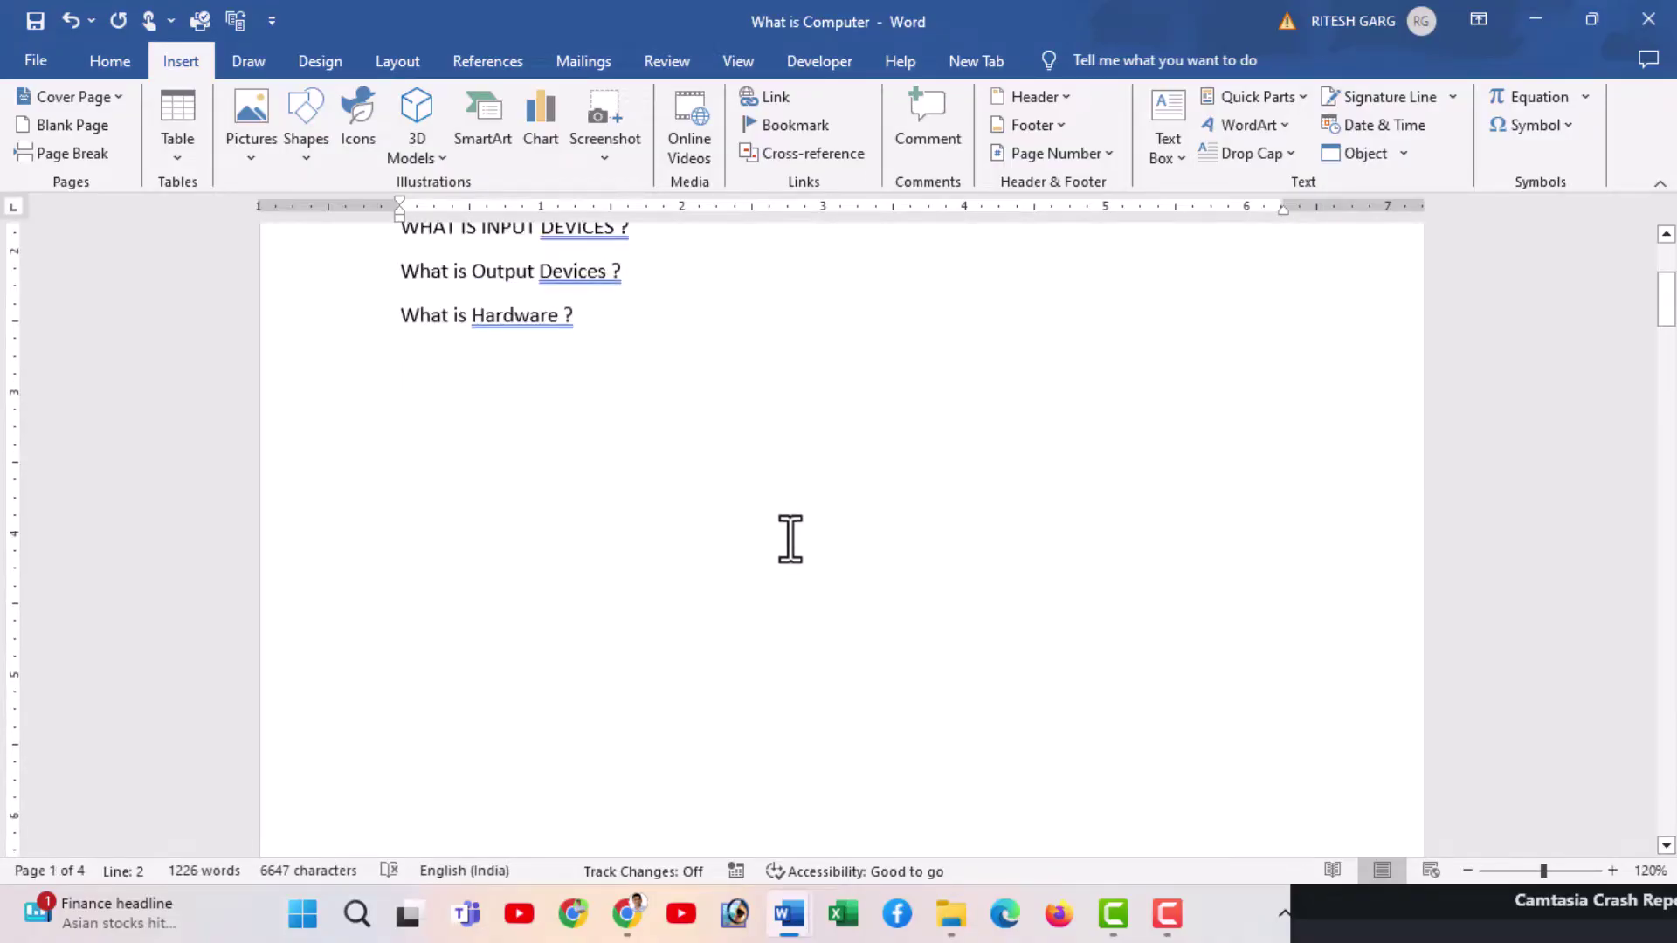
scroll(790, 533, "down", 6)
scroll(799, 531, "down", 4)
scroll(799, 526, "down", 5)
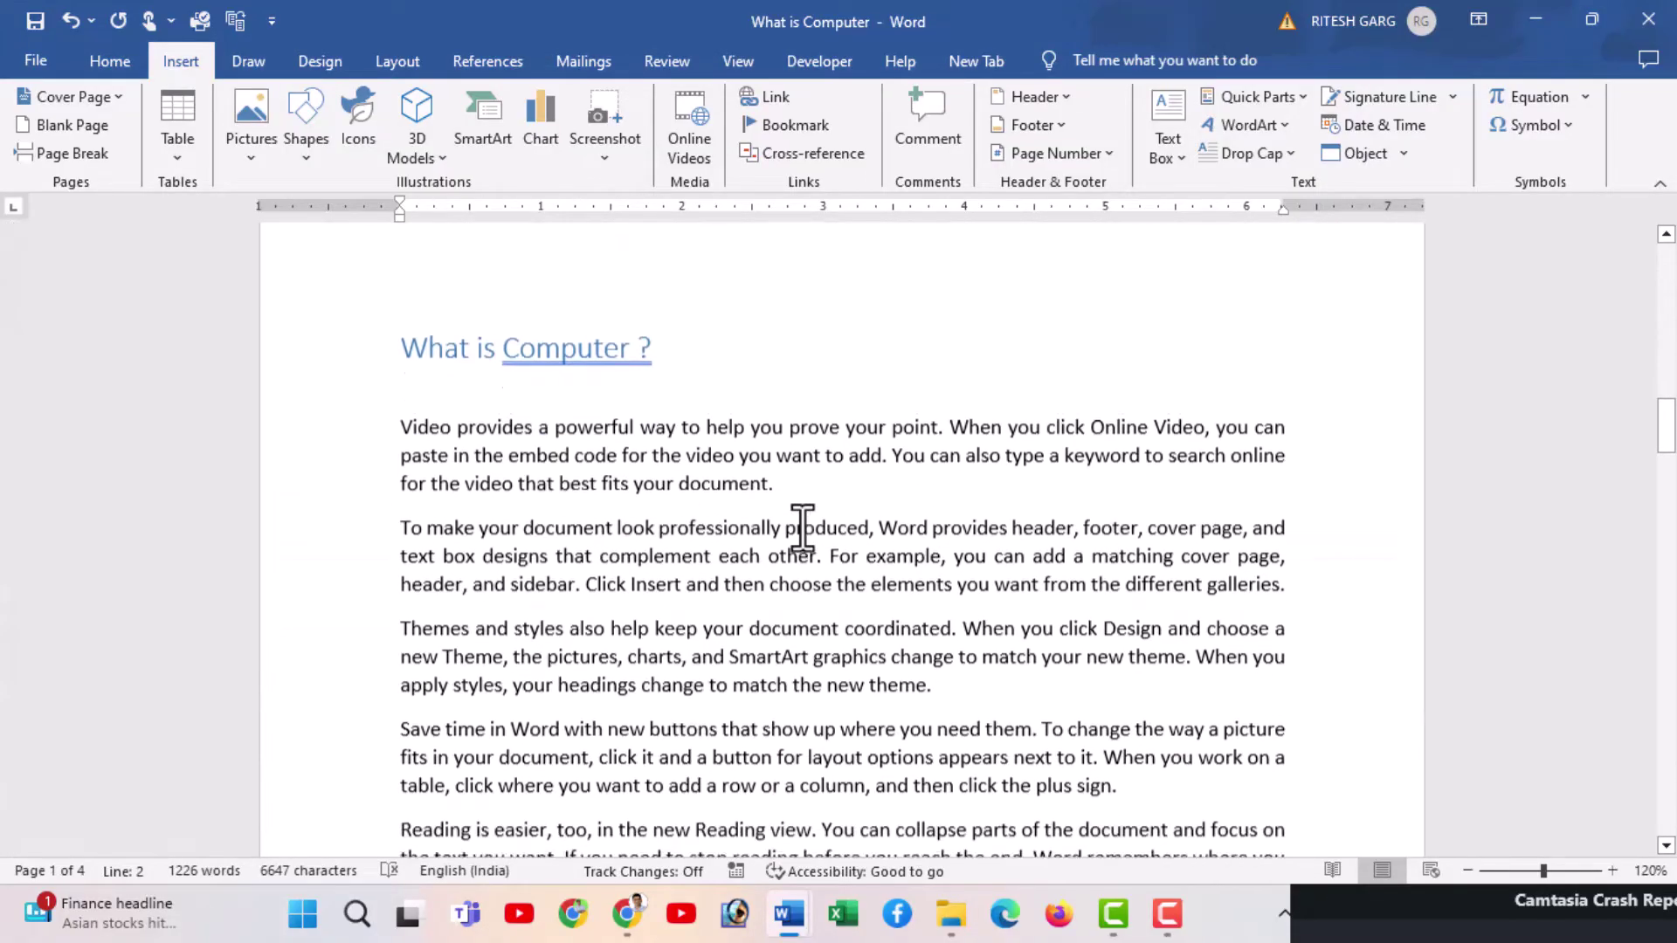
scroll(799, 437, "down", 5)
scroll(838, 341, "down", 1)
scroll(699, 419, "down", 2)
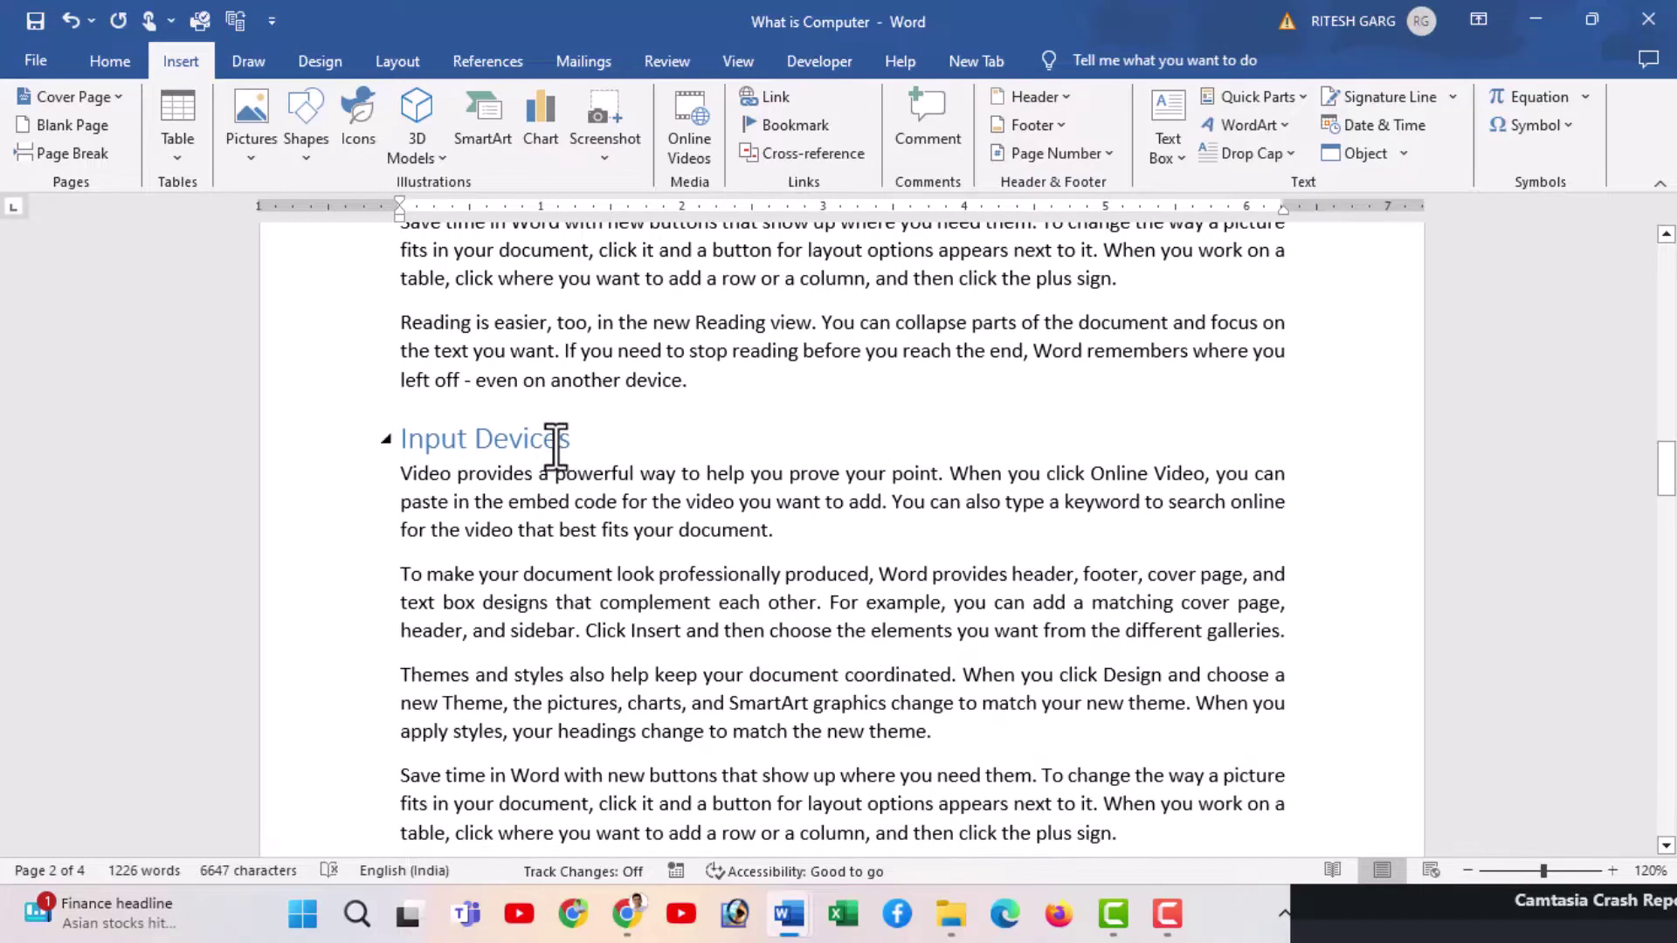
scroll(568, 455, "down", 3)
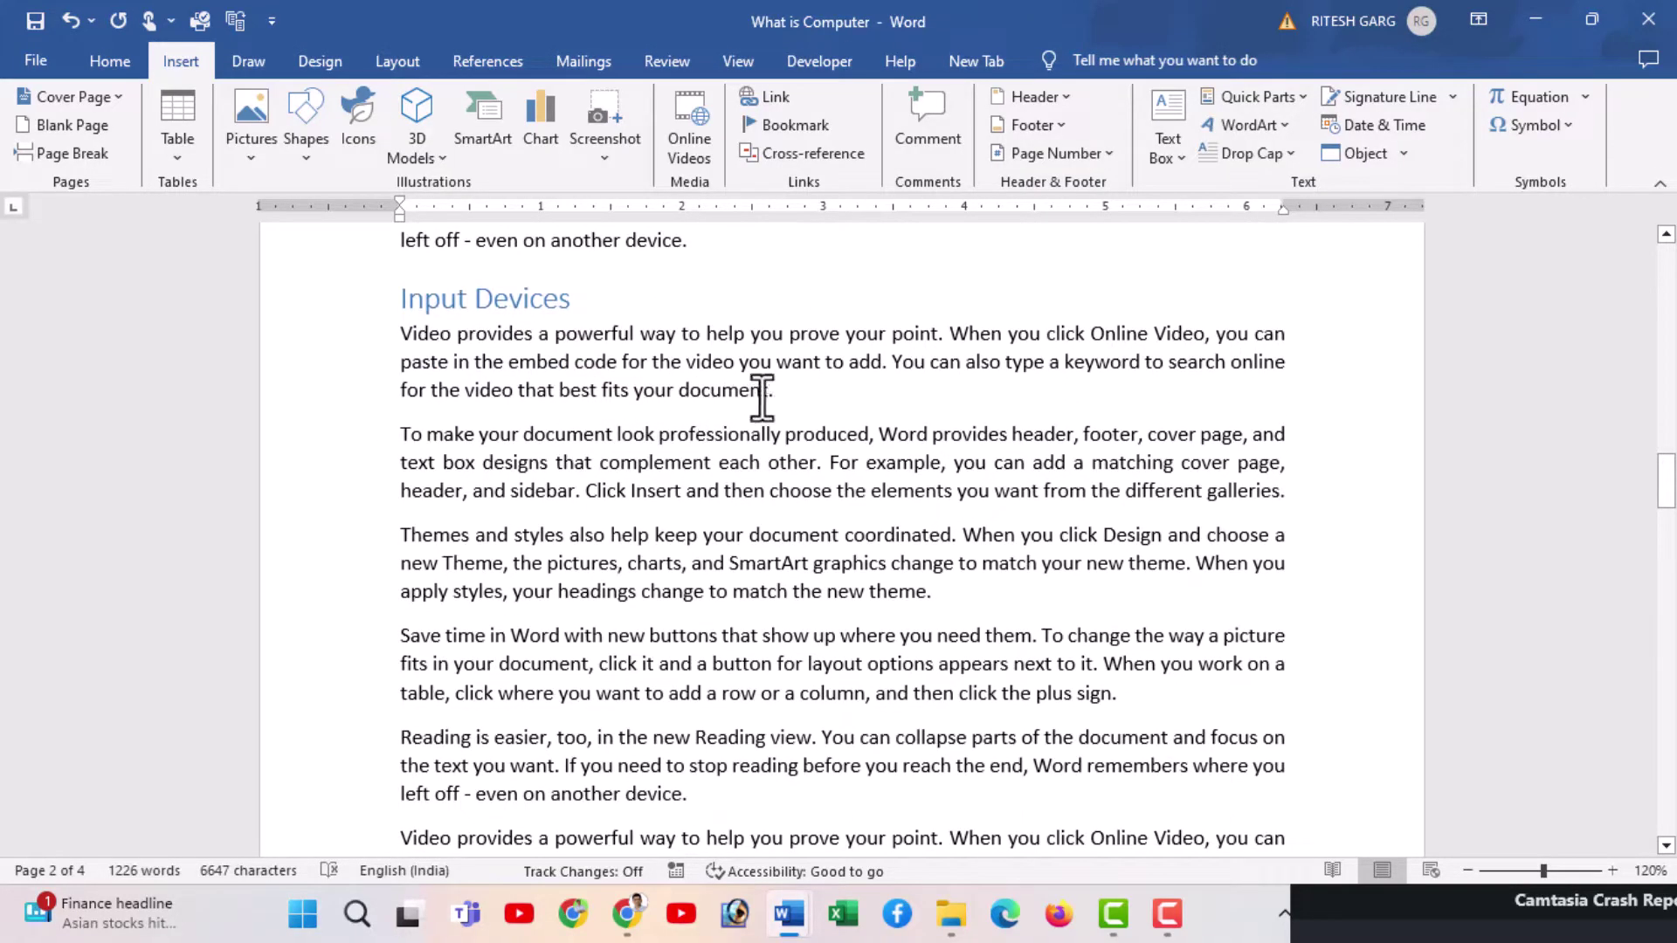
left_click(779, 393)
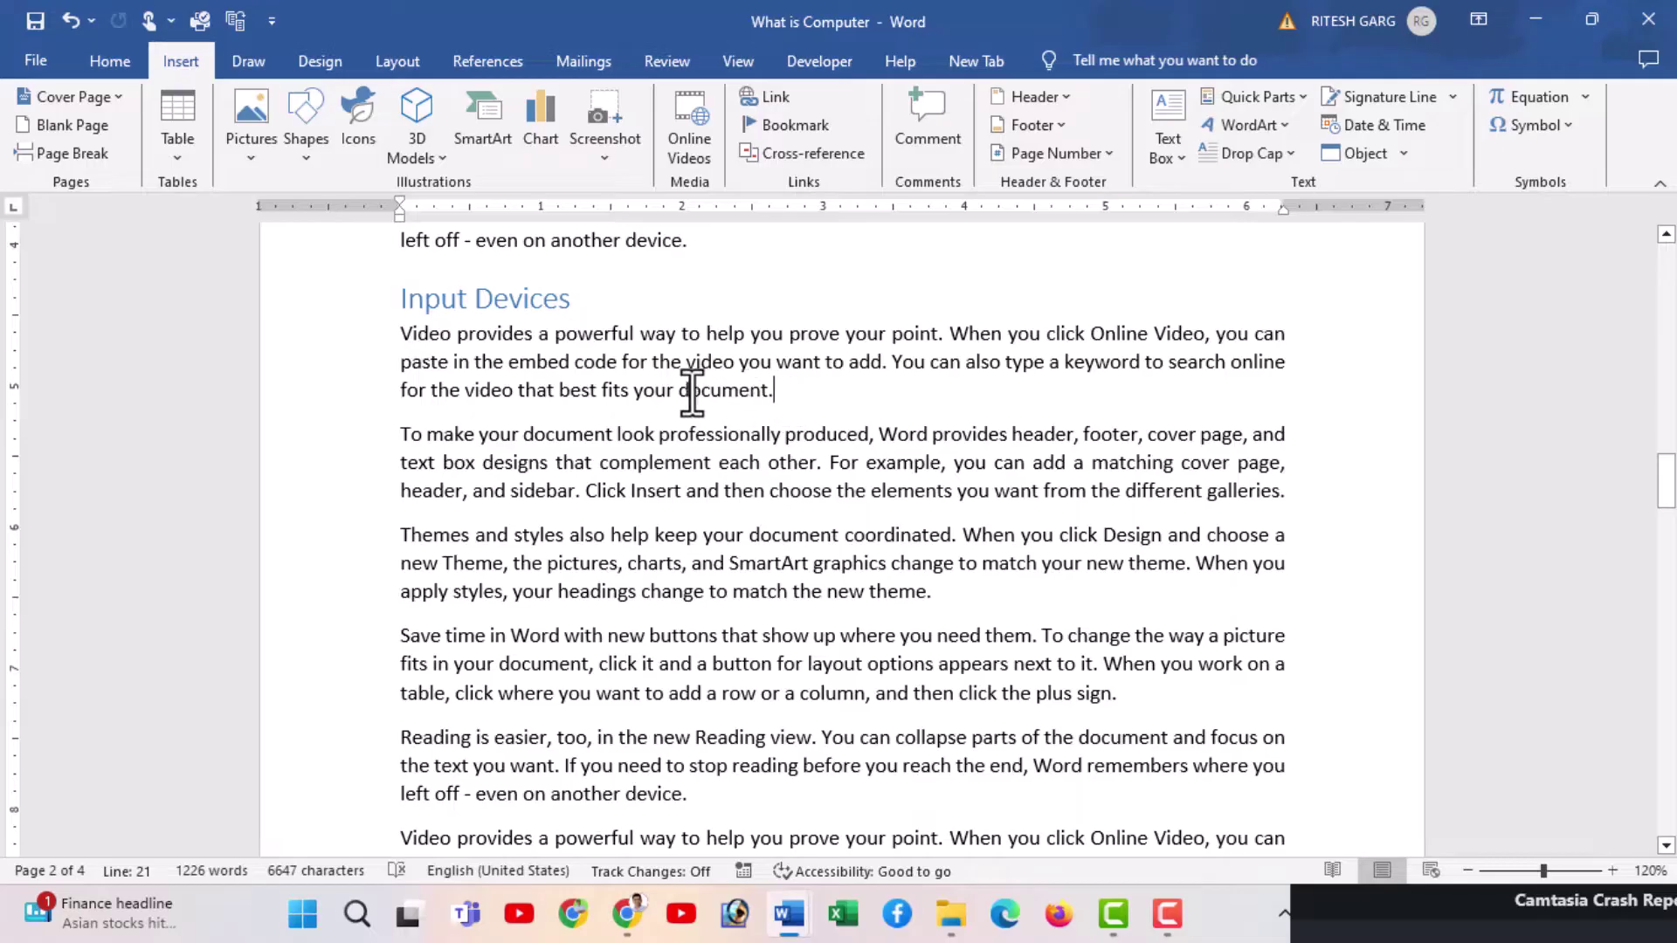
Bookmark the word 'document' in the first Input Devices paragraph with the name 'input'.
left_click_drag(679, 392, 774, 392)
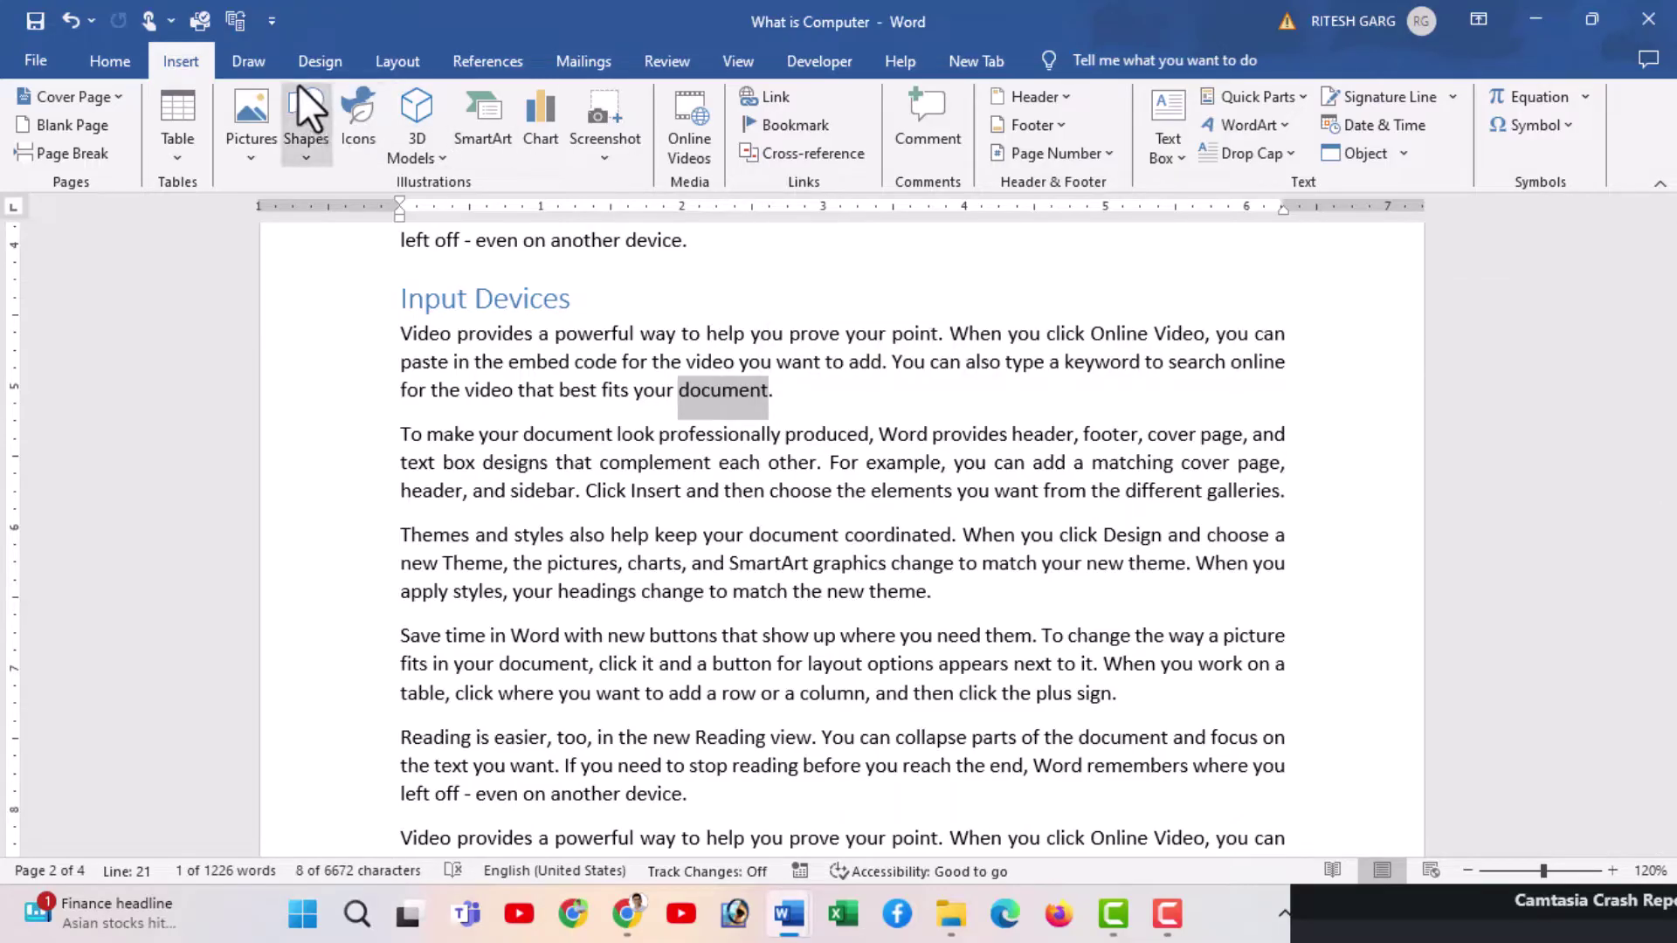
left_click(757, 129)
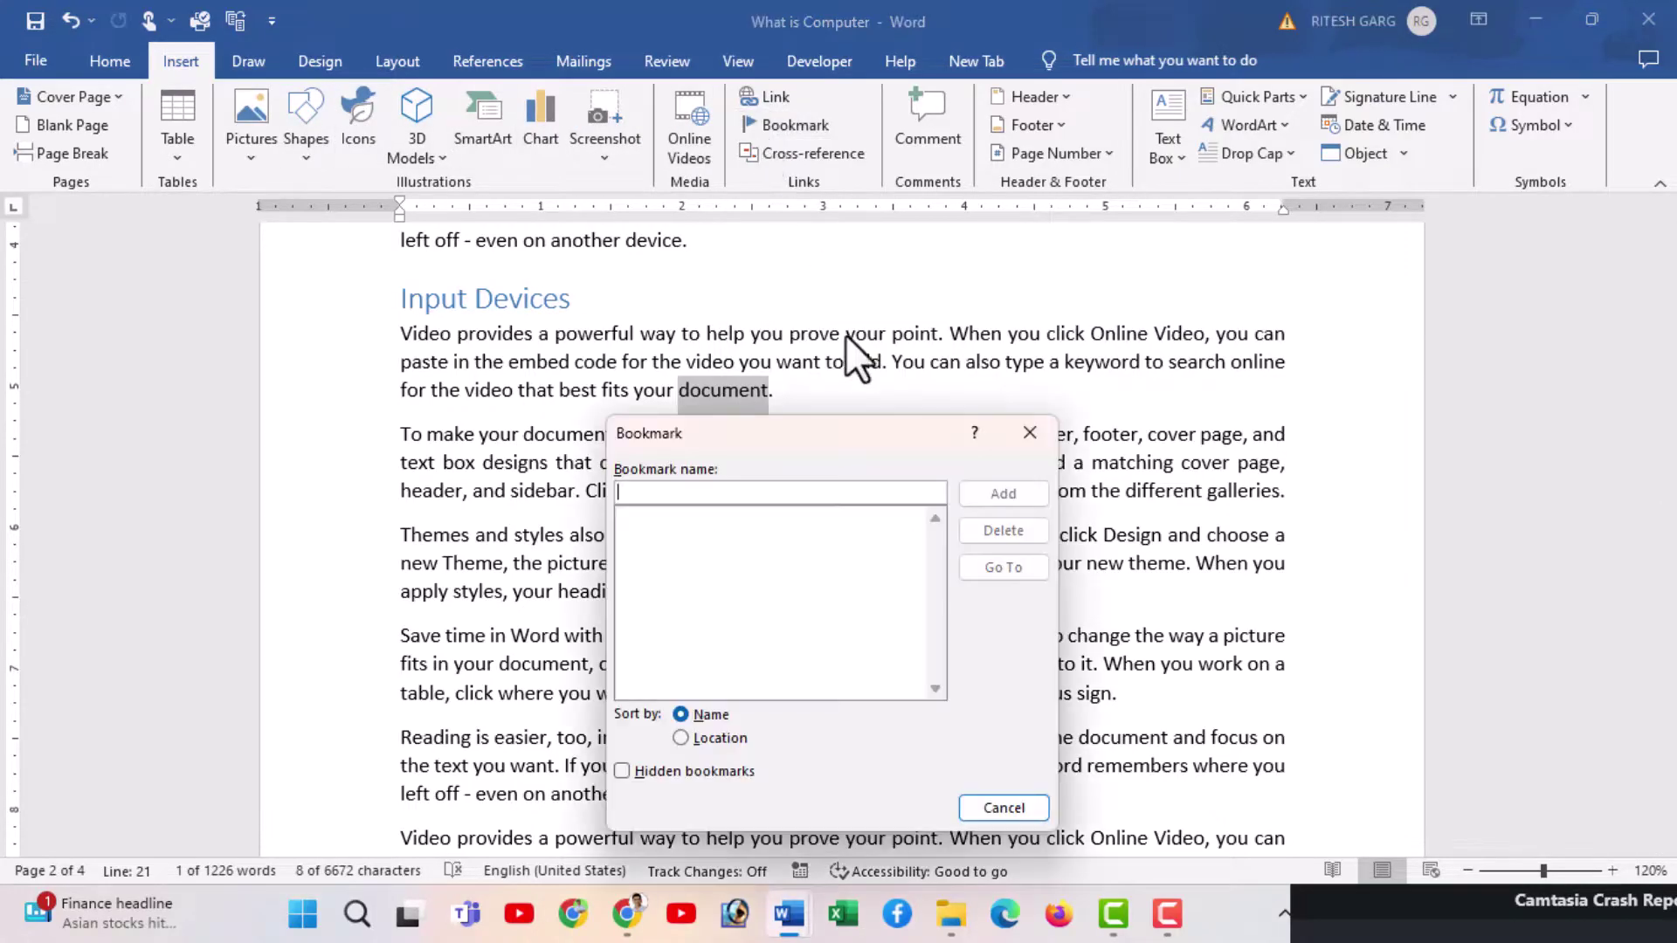
left_click(1031, 434)
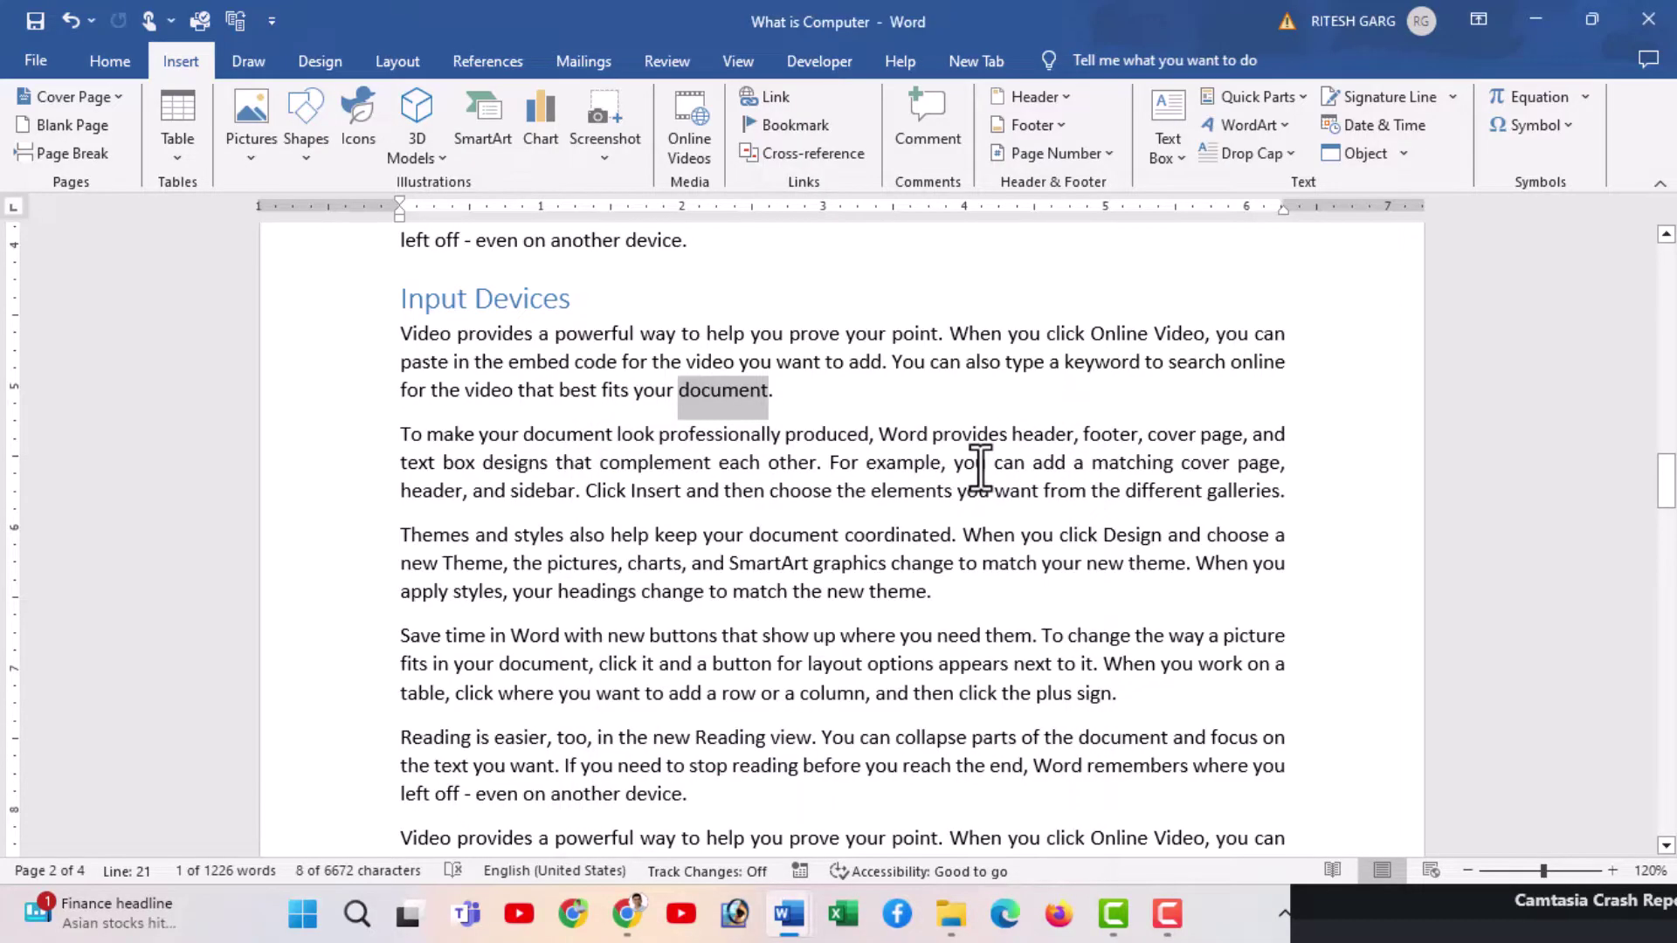
key("ctrl+shift+F5")
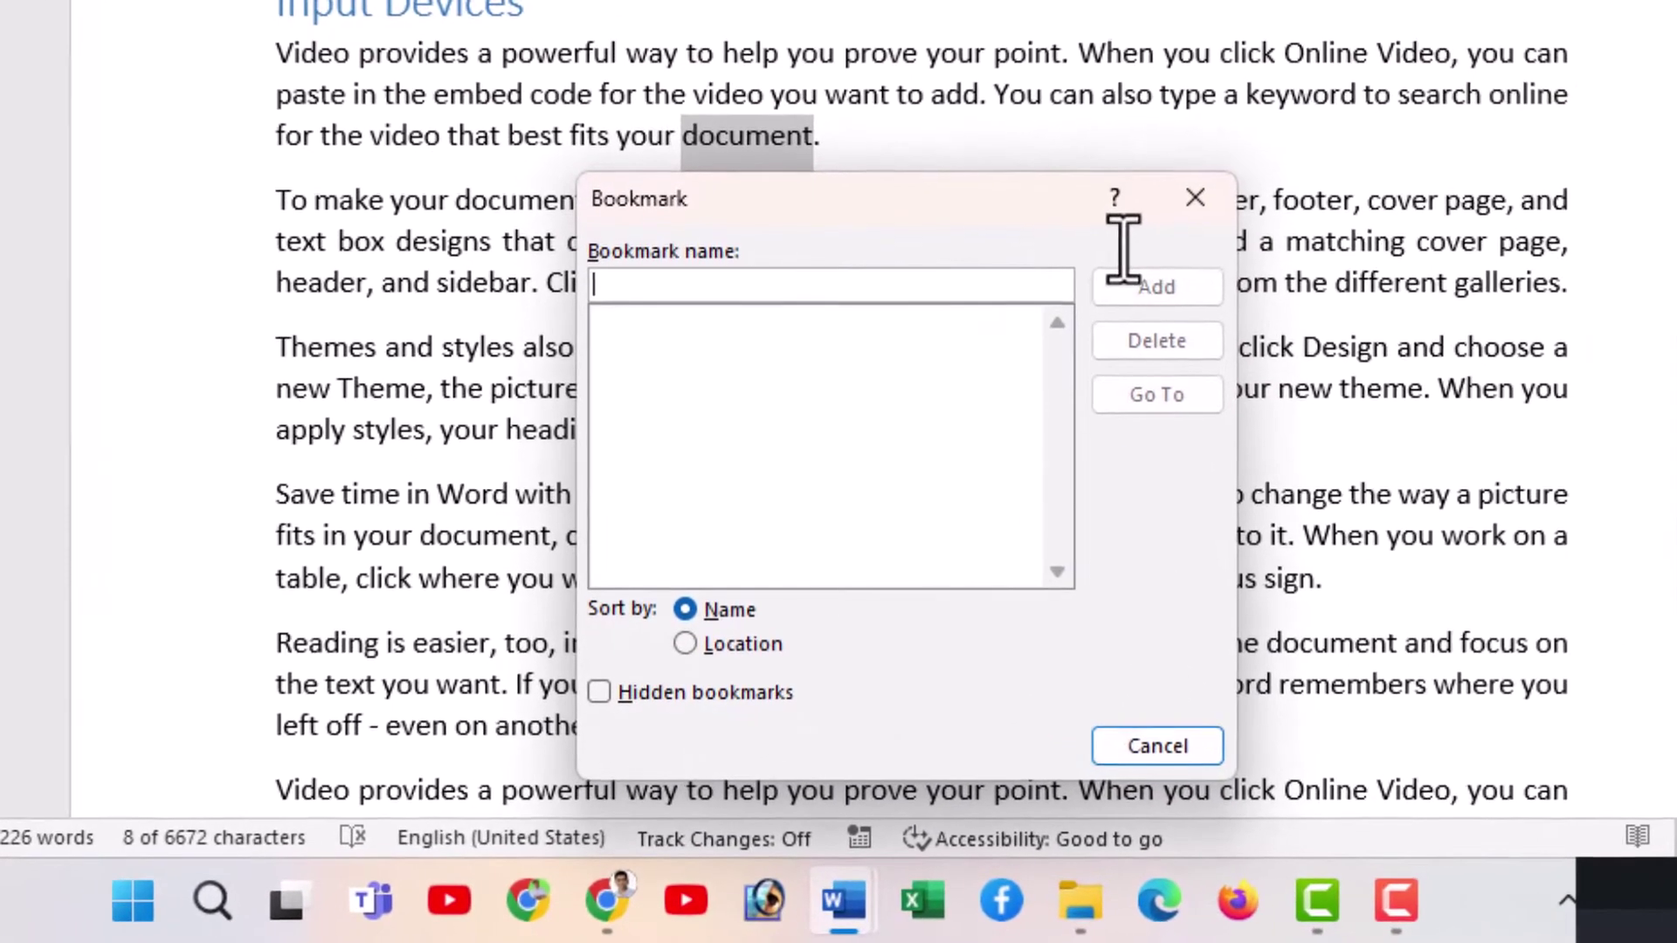
left_click_drag(913, 203, 1175, 96)
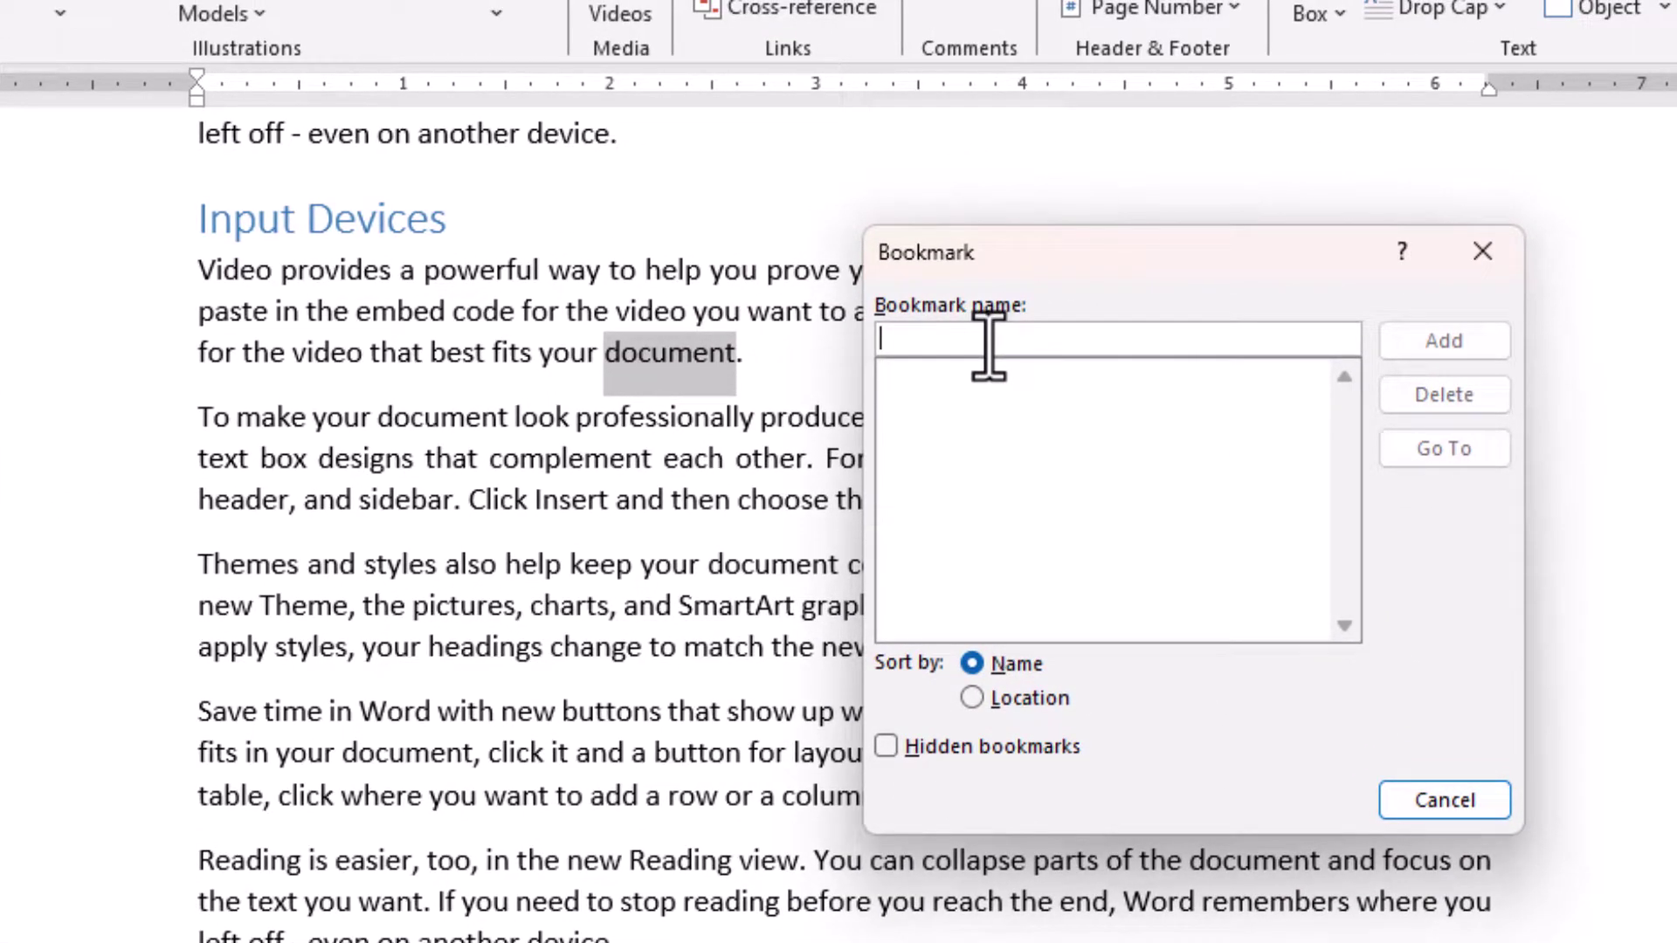
type("input")
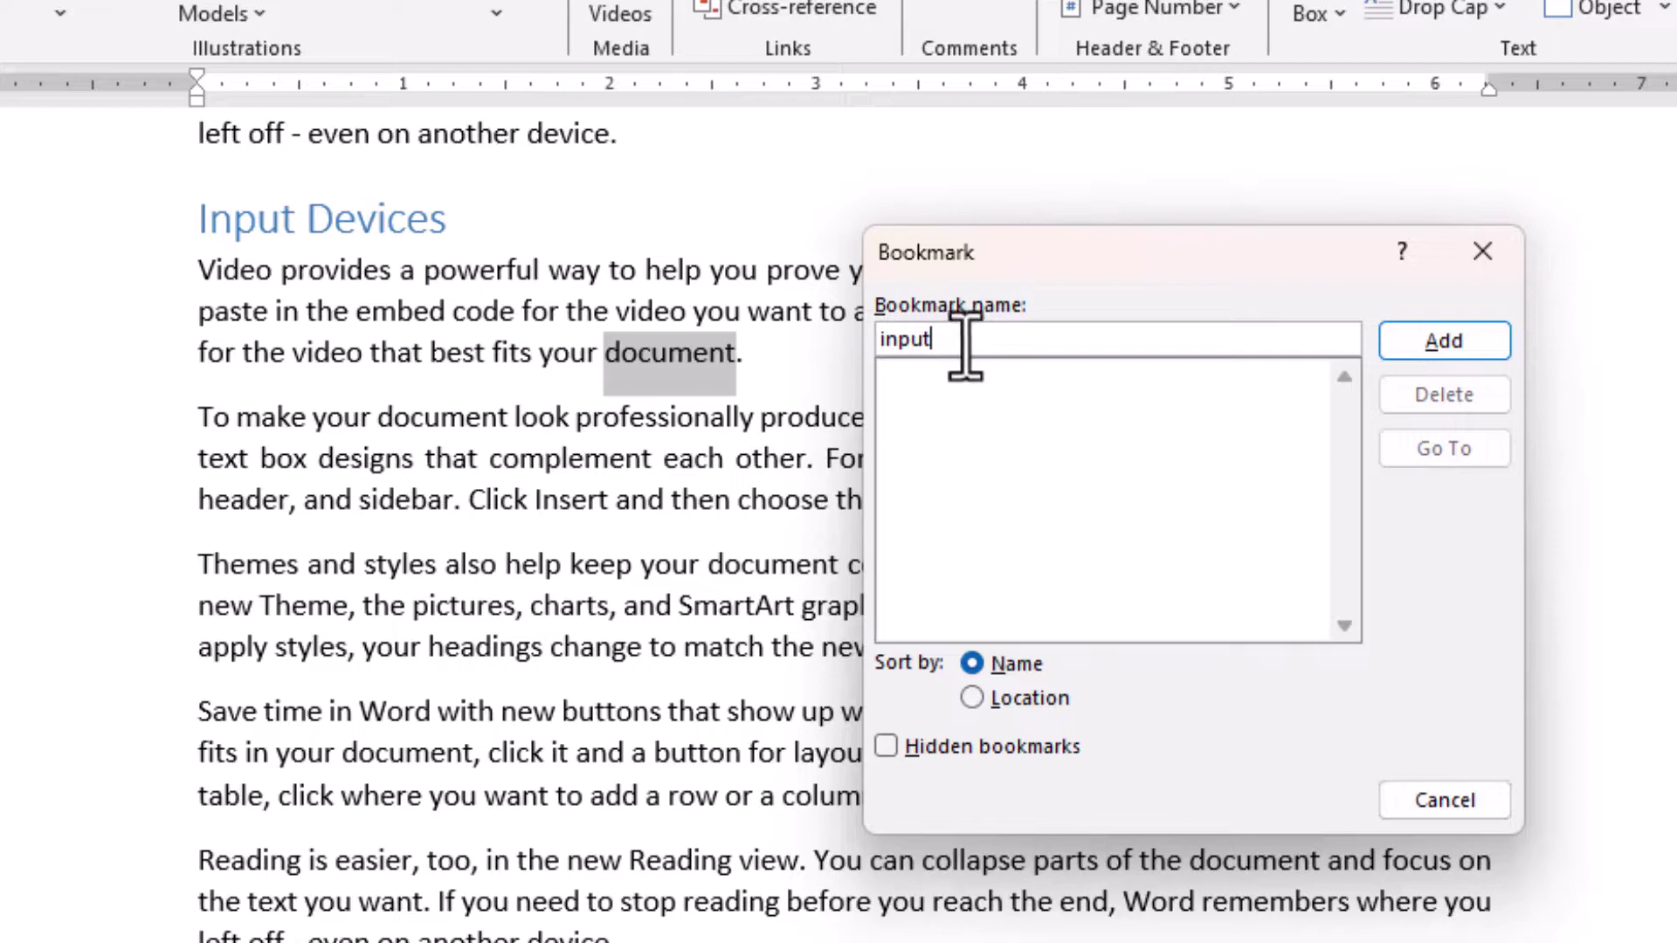
left_click(1402, 345)
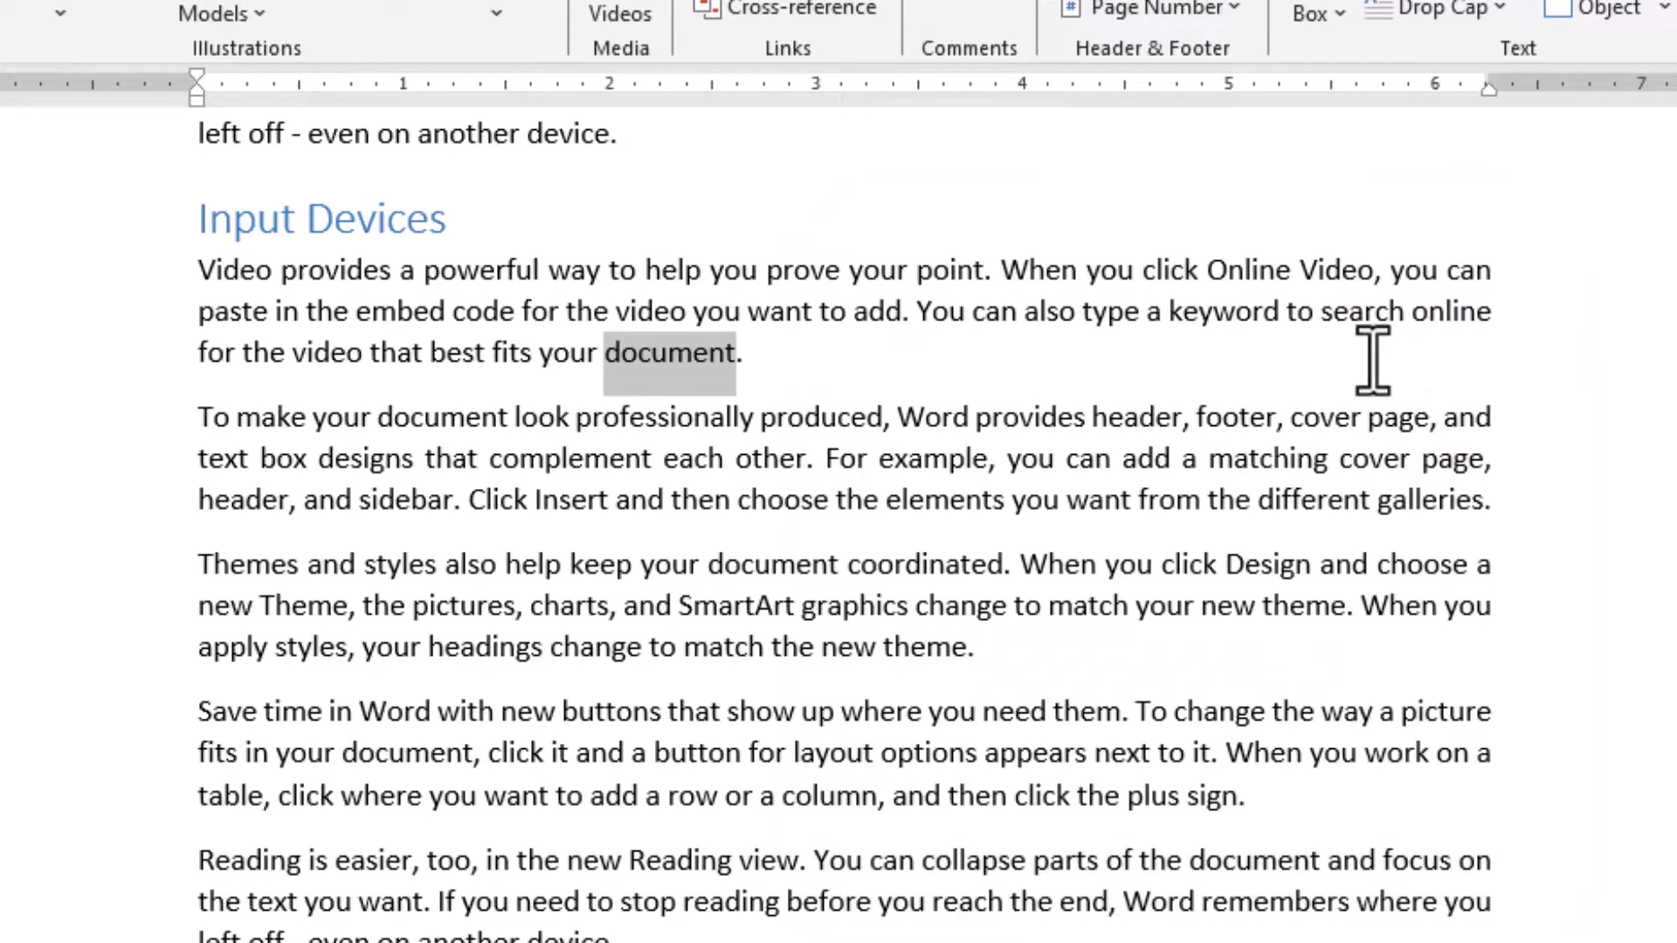
left_click(772, 384)
scroll(766, 374, "up", 10)
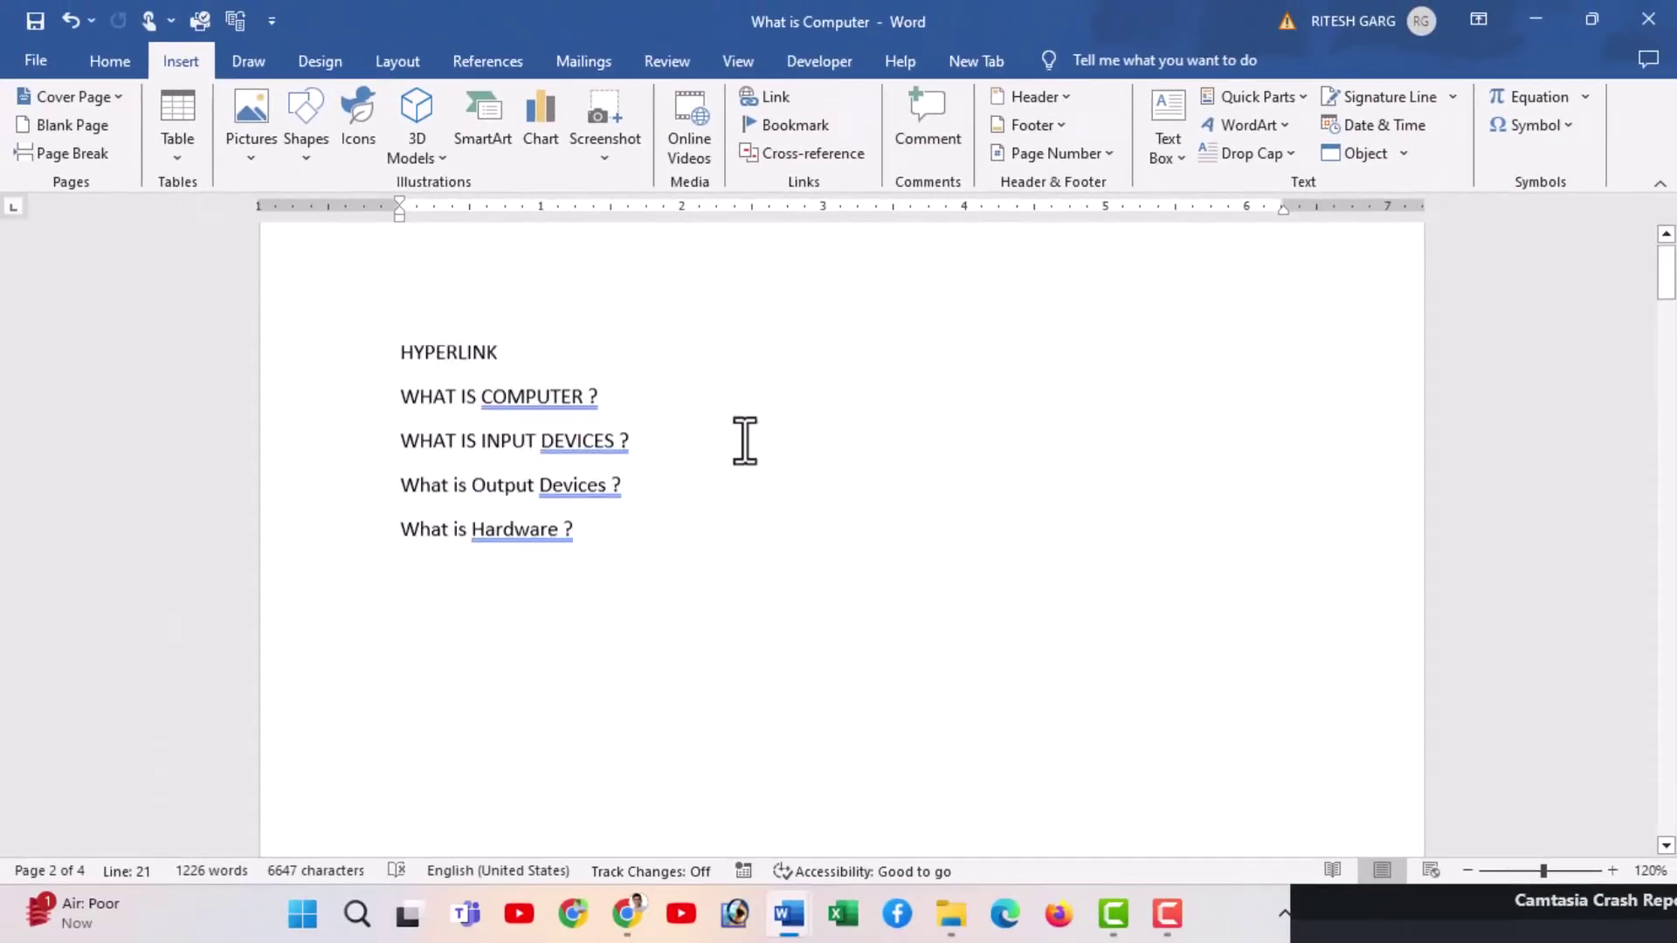
Confirm the 'input' bookmark exists by jumping to it from the Bookmark list.
scroll(566, 425, "up", 1)
left_click(505, 404)
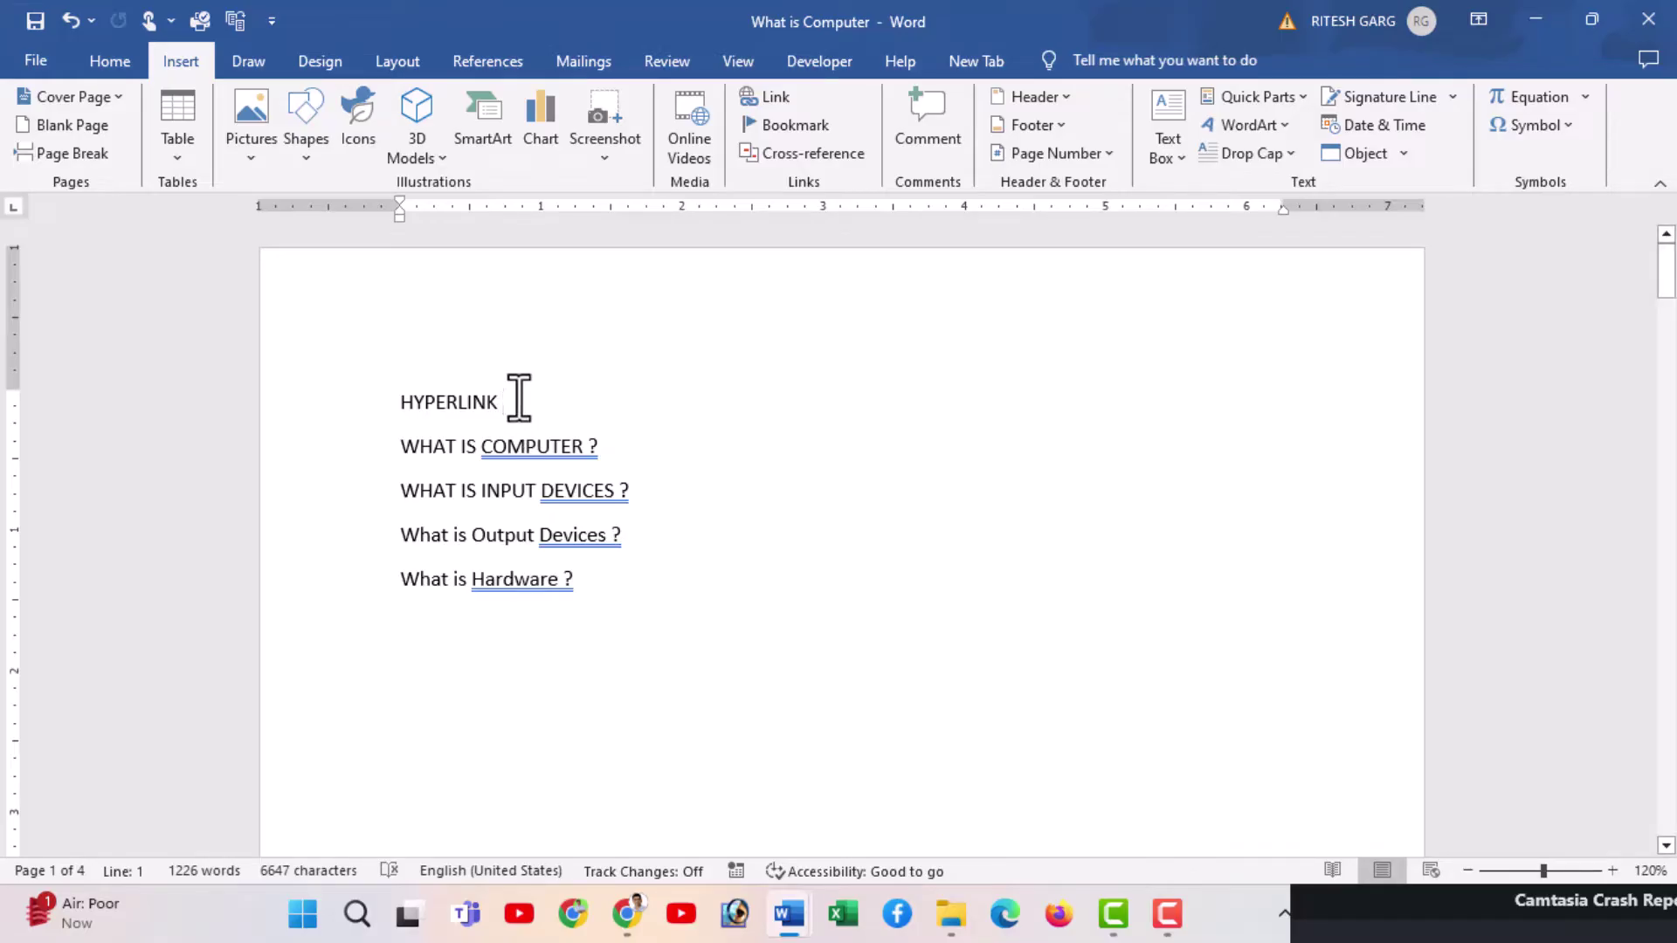
key("ctrl+shift+F5")
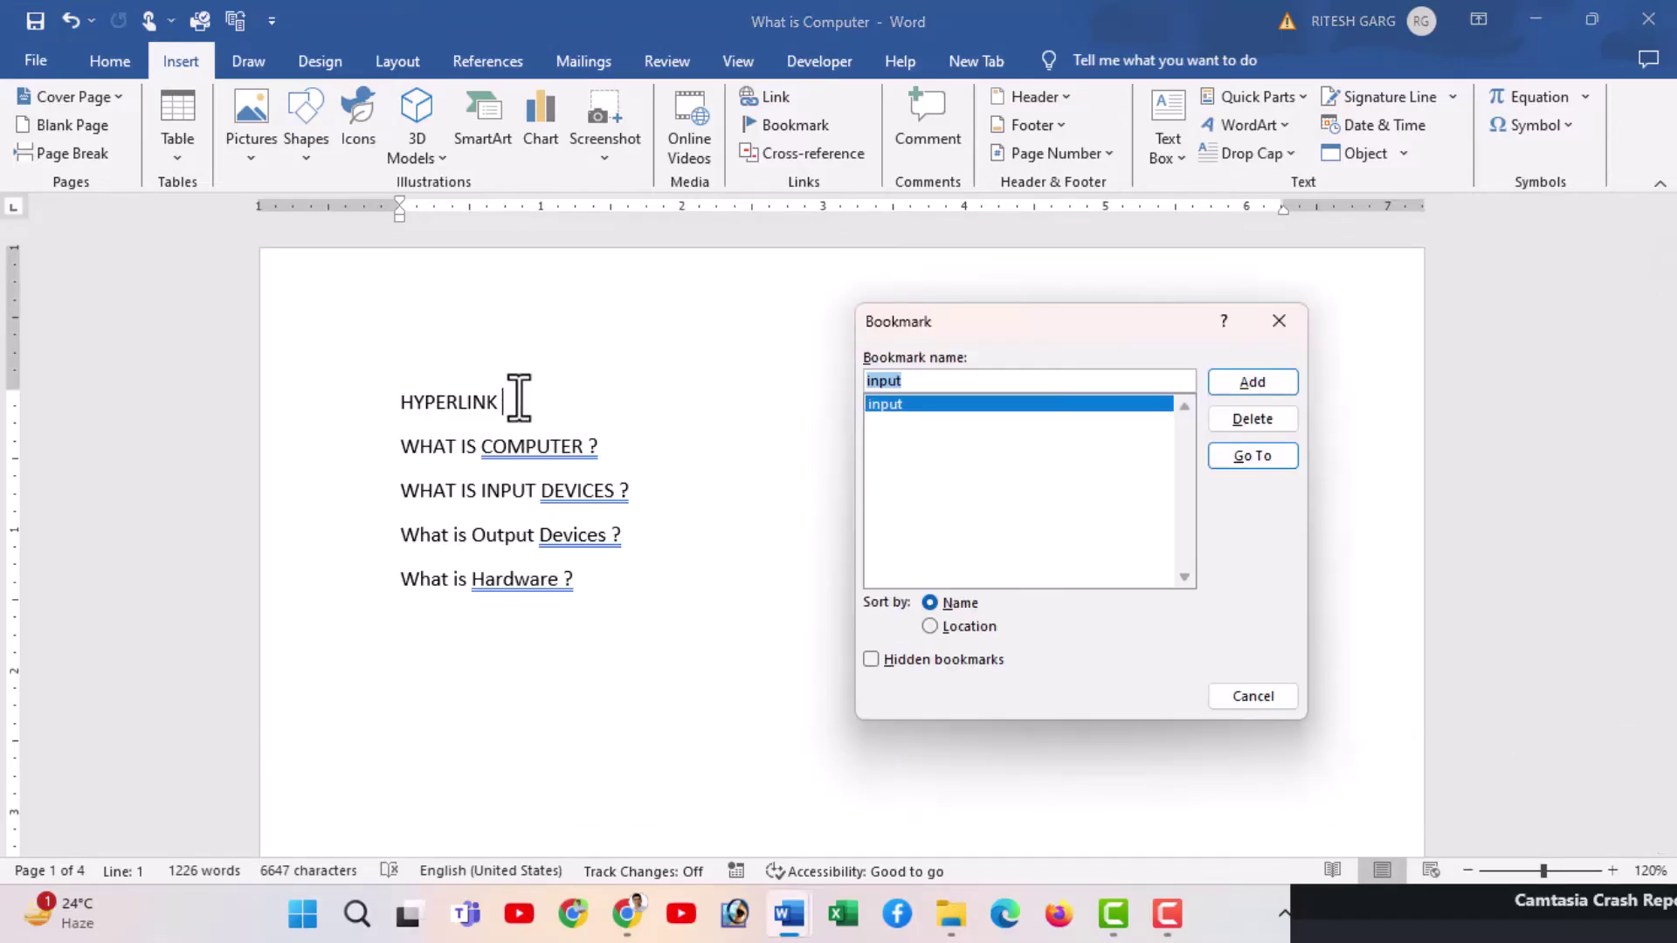
double_click(893, 405)
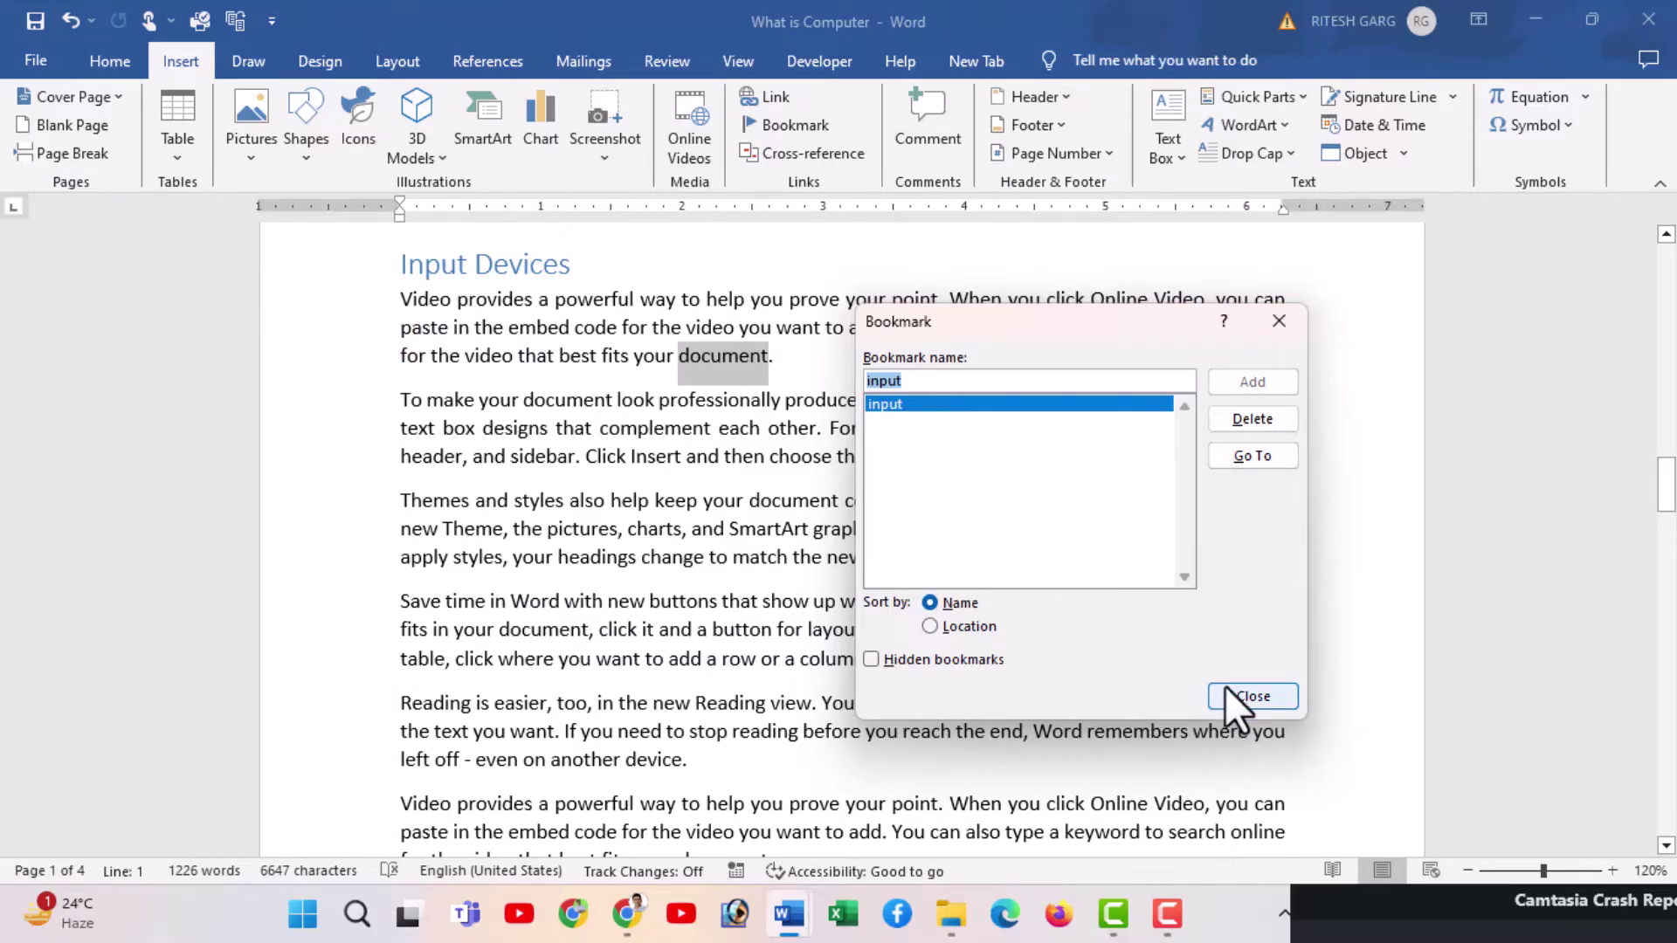
left_click(1249, 696)
Scroll back up to the HYPERLINK question list on page 1.
scroll(800, 457, "up", 3)
scroll(799, 455, "up", 8)
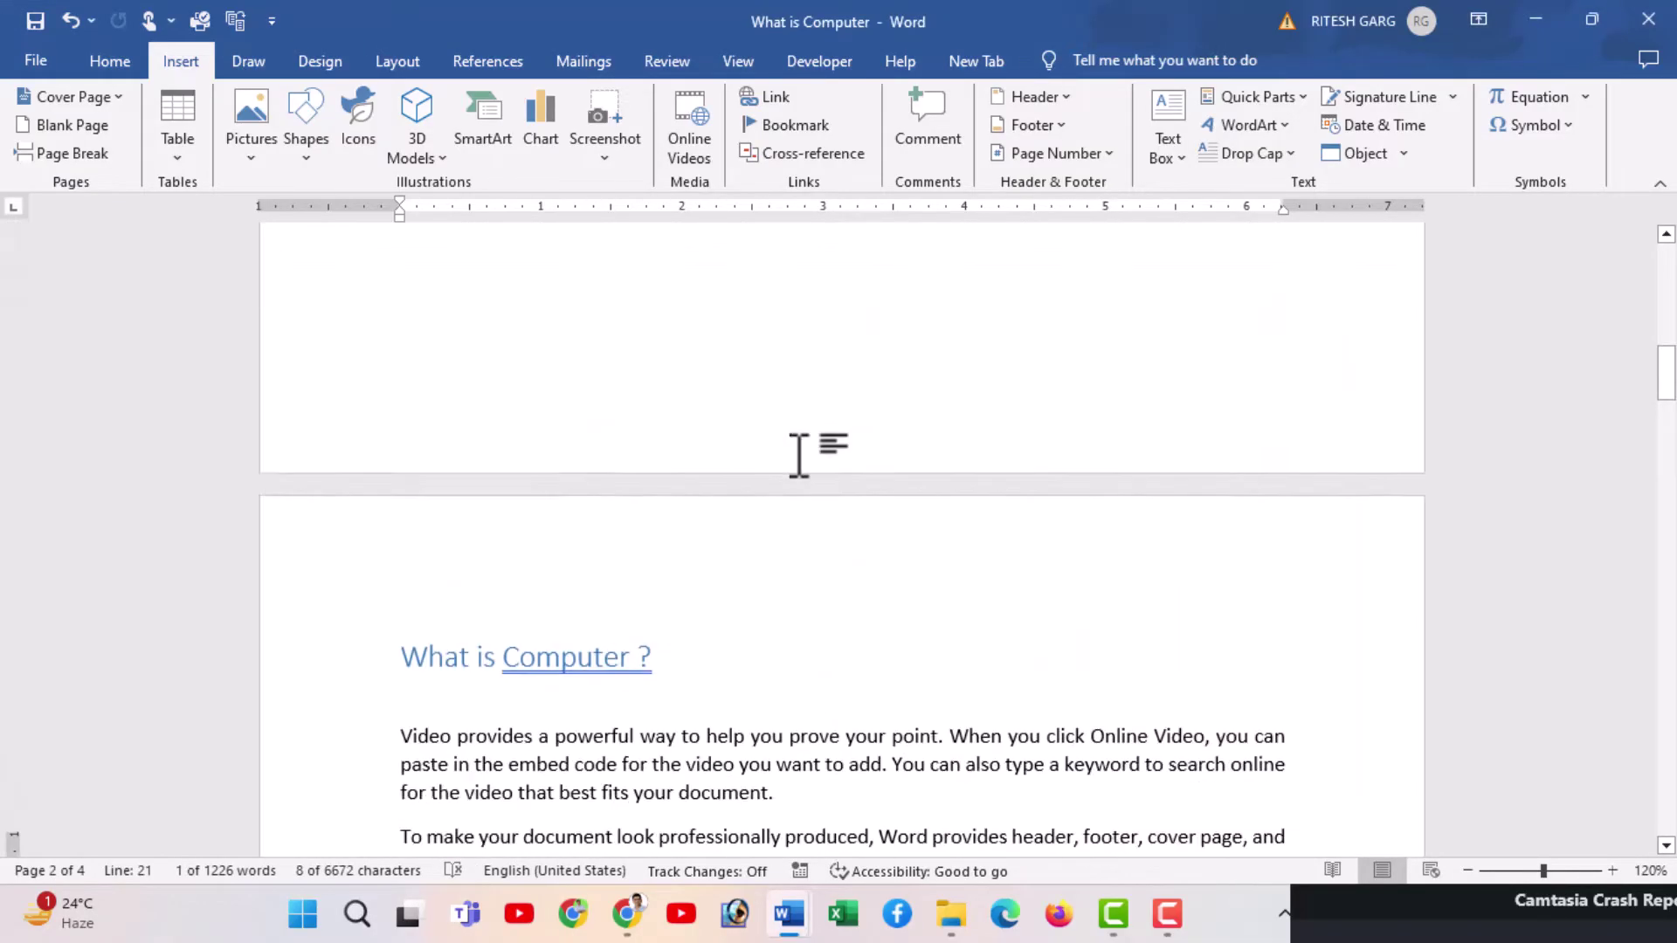
scroll(800, 454, "up", 4)
scroll(799, 454, "up", 3)
scroll(801, 455, "up", 2)
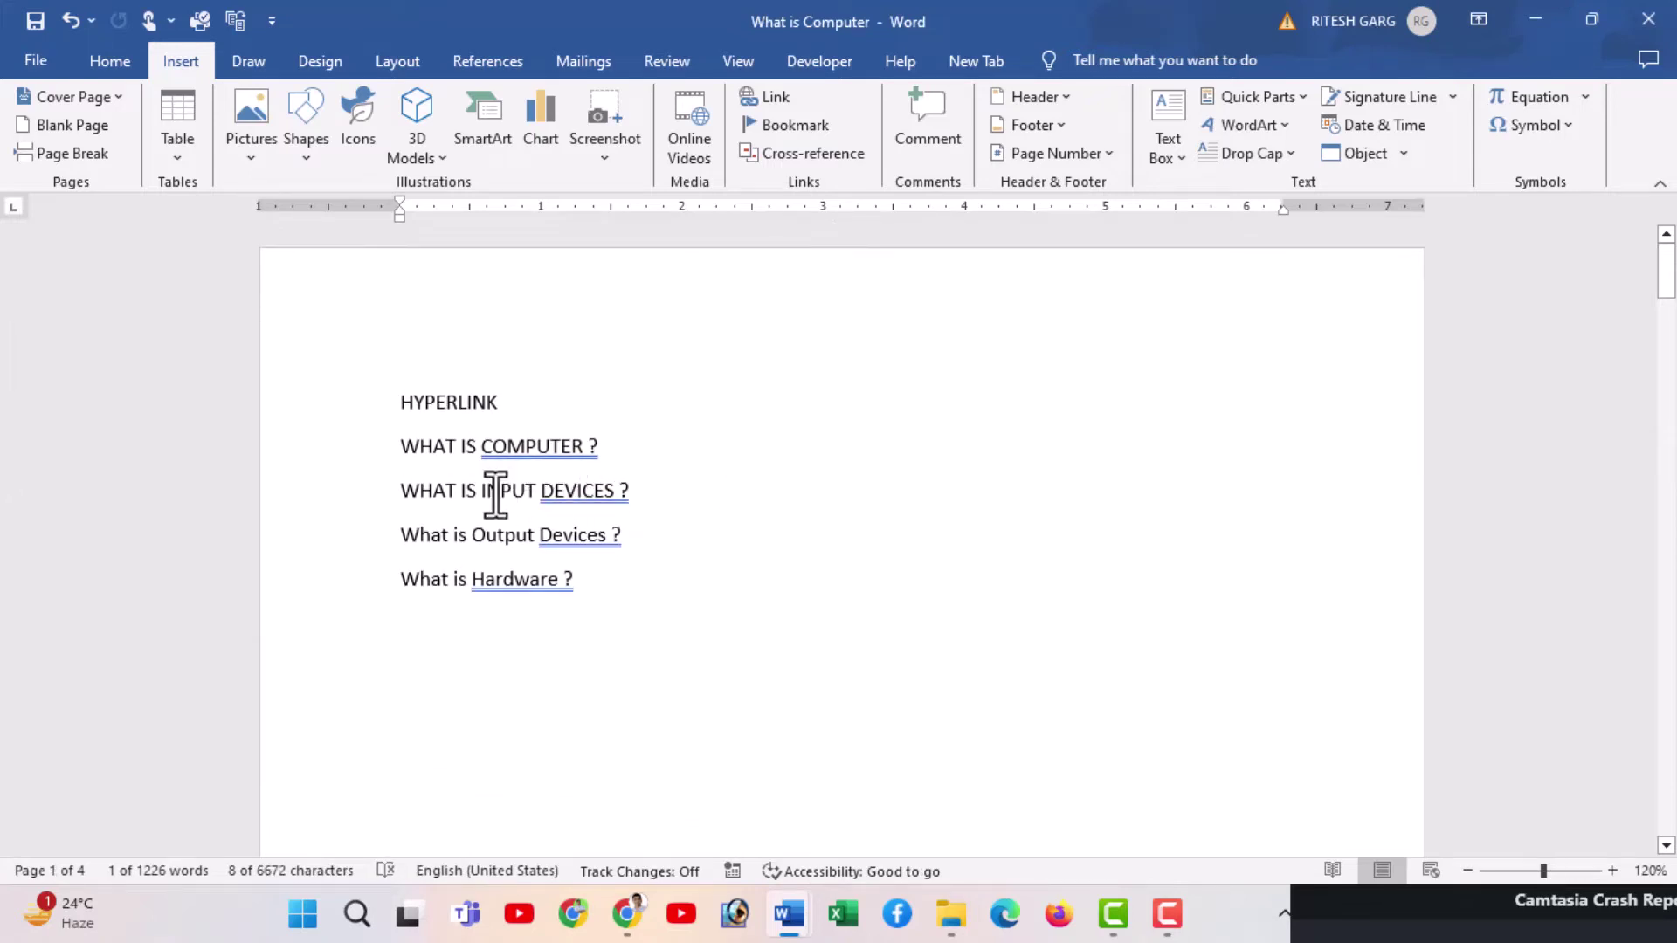
Hyperlink 'INPUT DEVICES' in the top list to the 'input' bookmark in this document.
left_click_drag(511, 494, 605, 495)
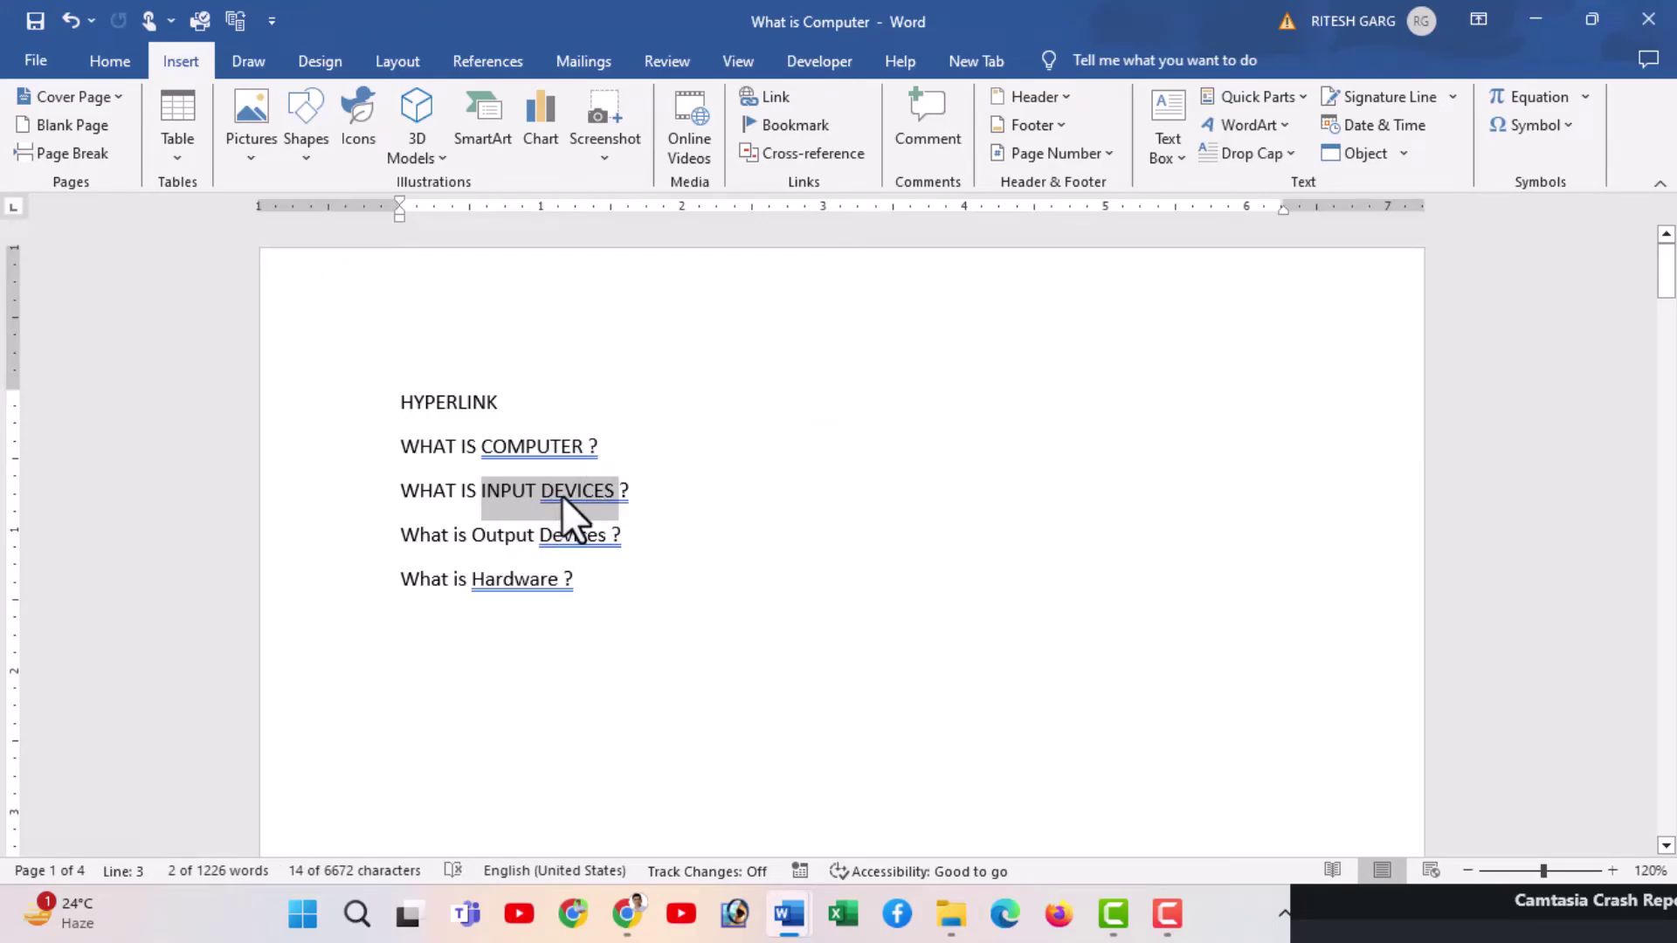
key("ctrl+k")
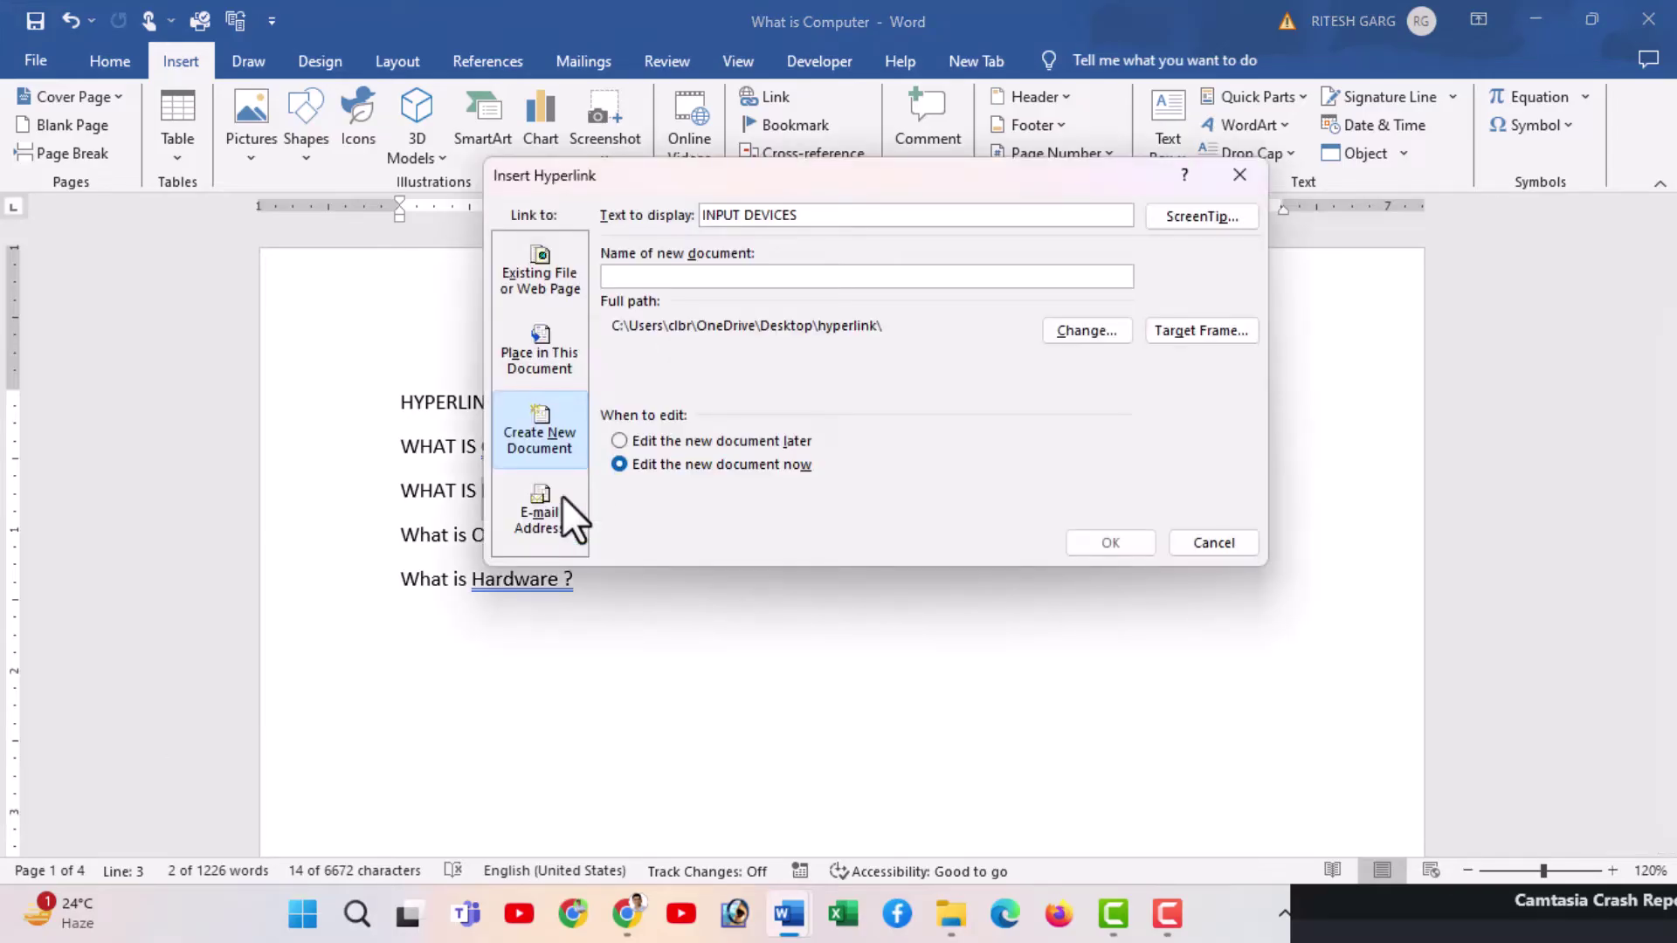
left_click(542, 365)
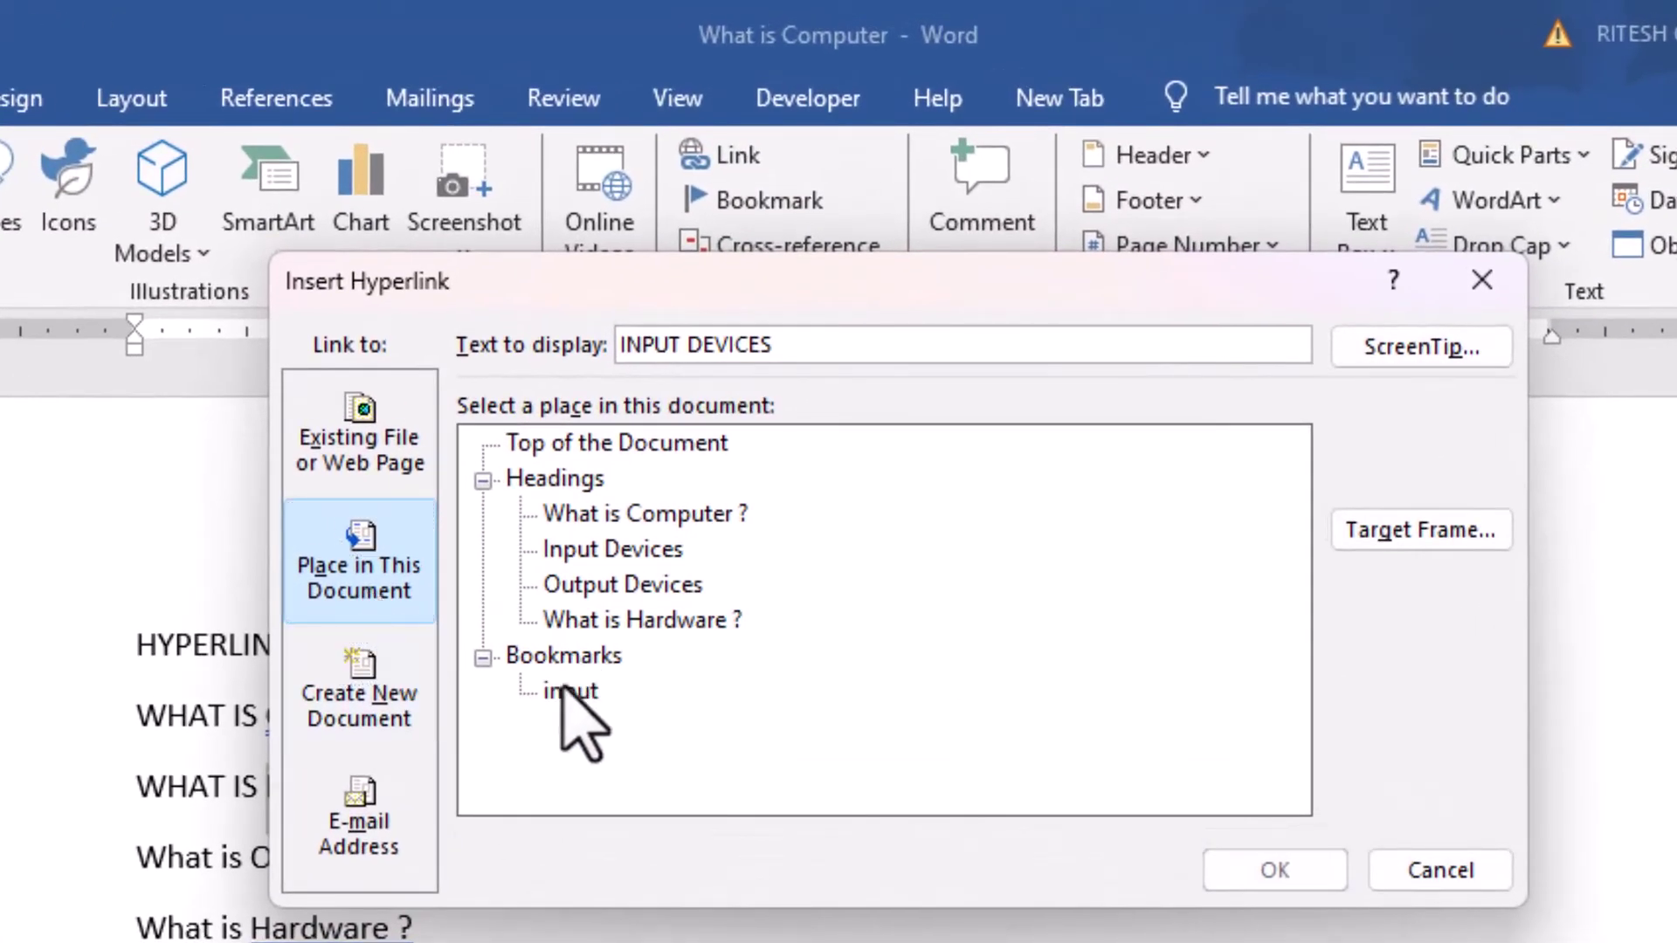
left_click(587, 710)
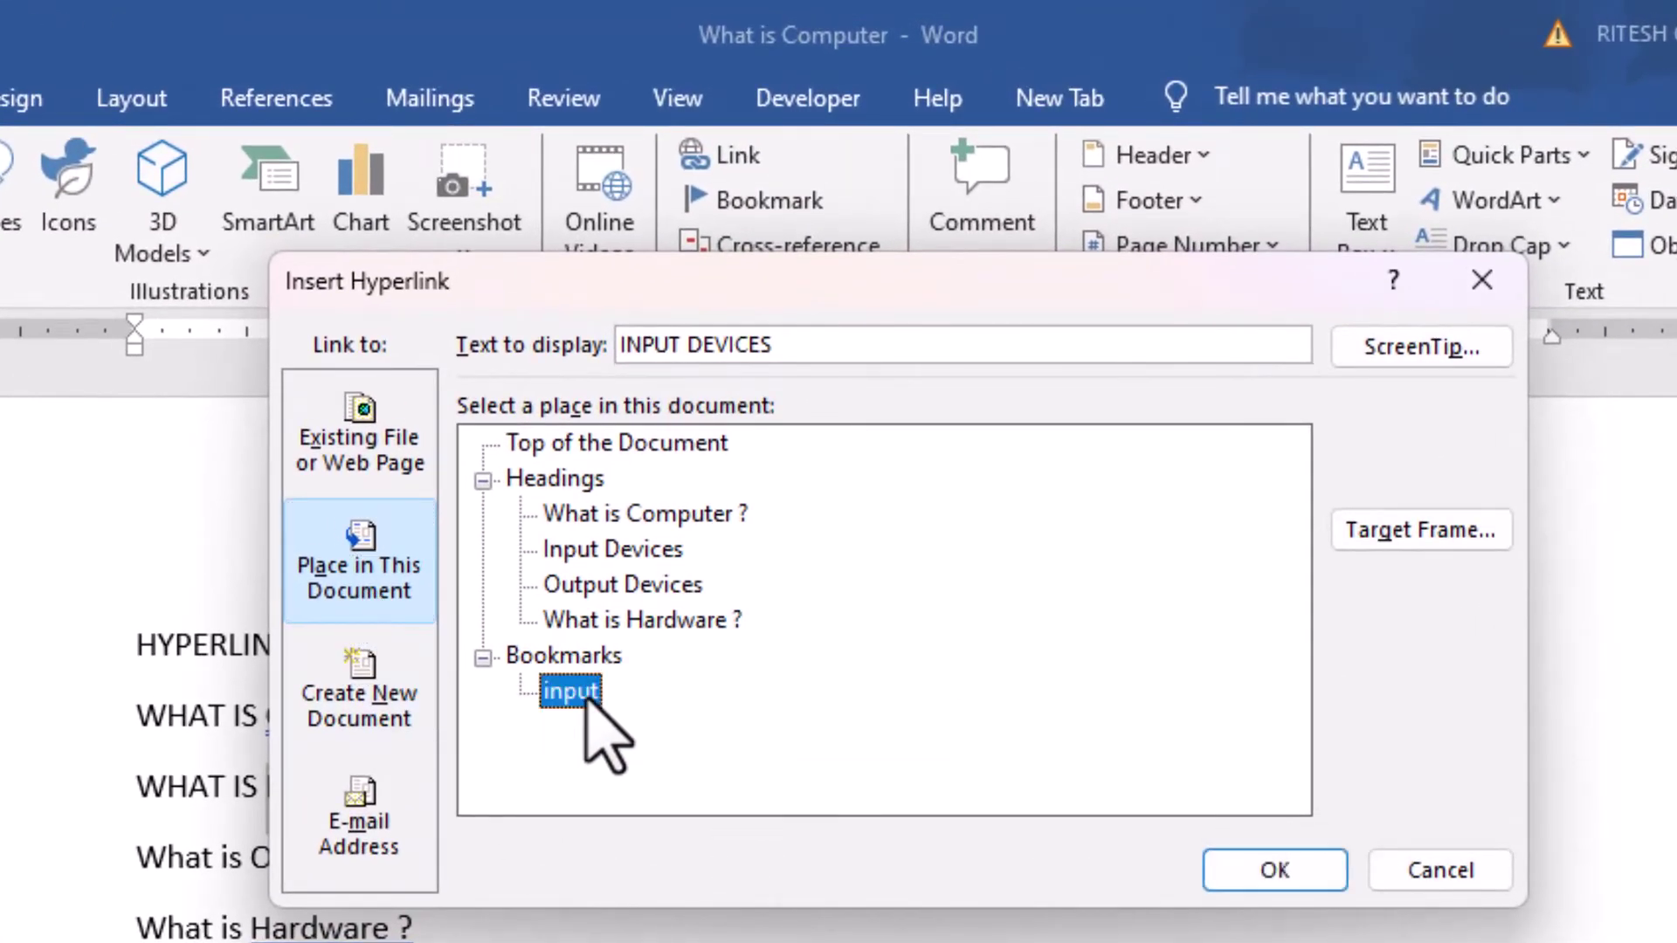
left_click(1274, 870)
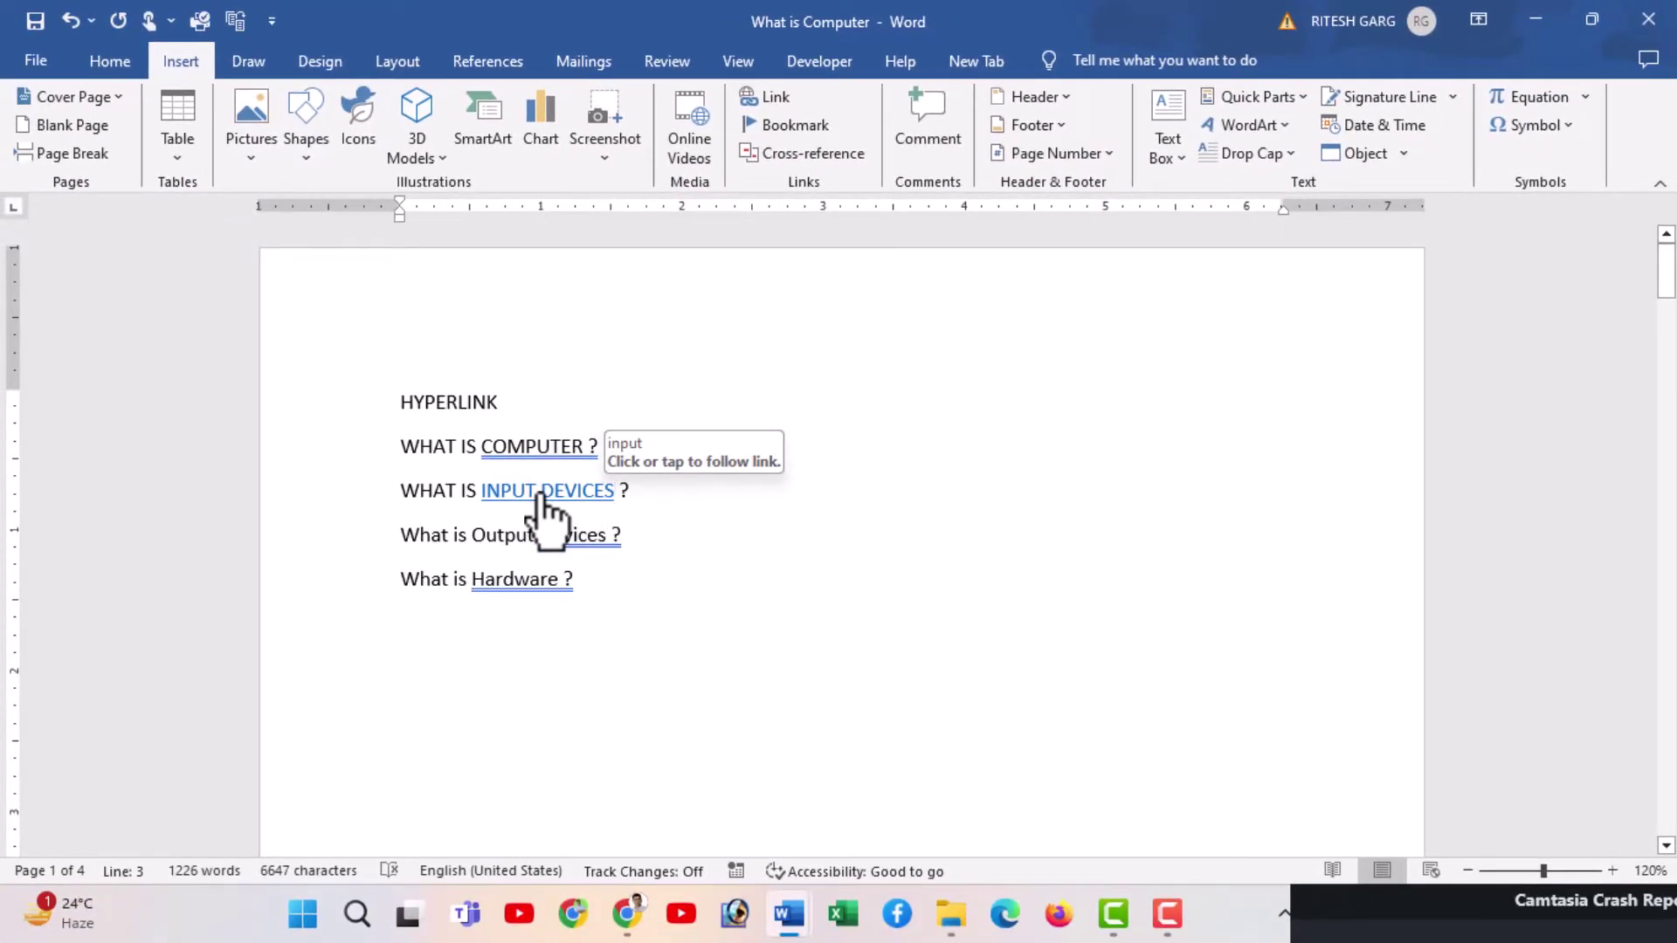
Follow the new INPUT DEVICES link to check it lands on the Input Devices section.
left_click(539, 494)
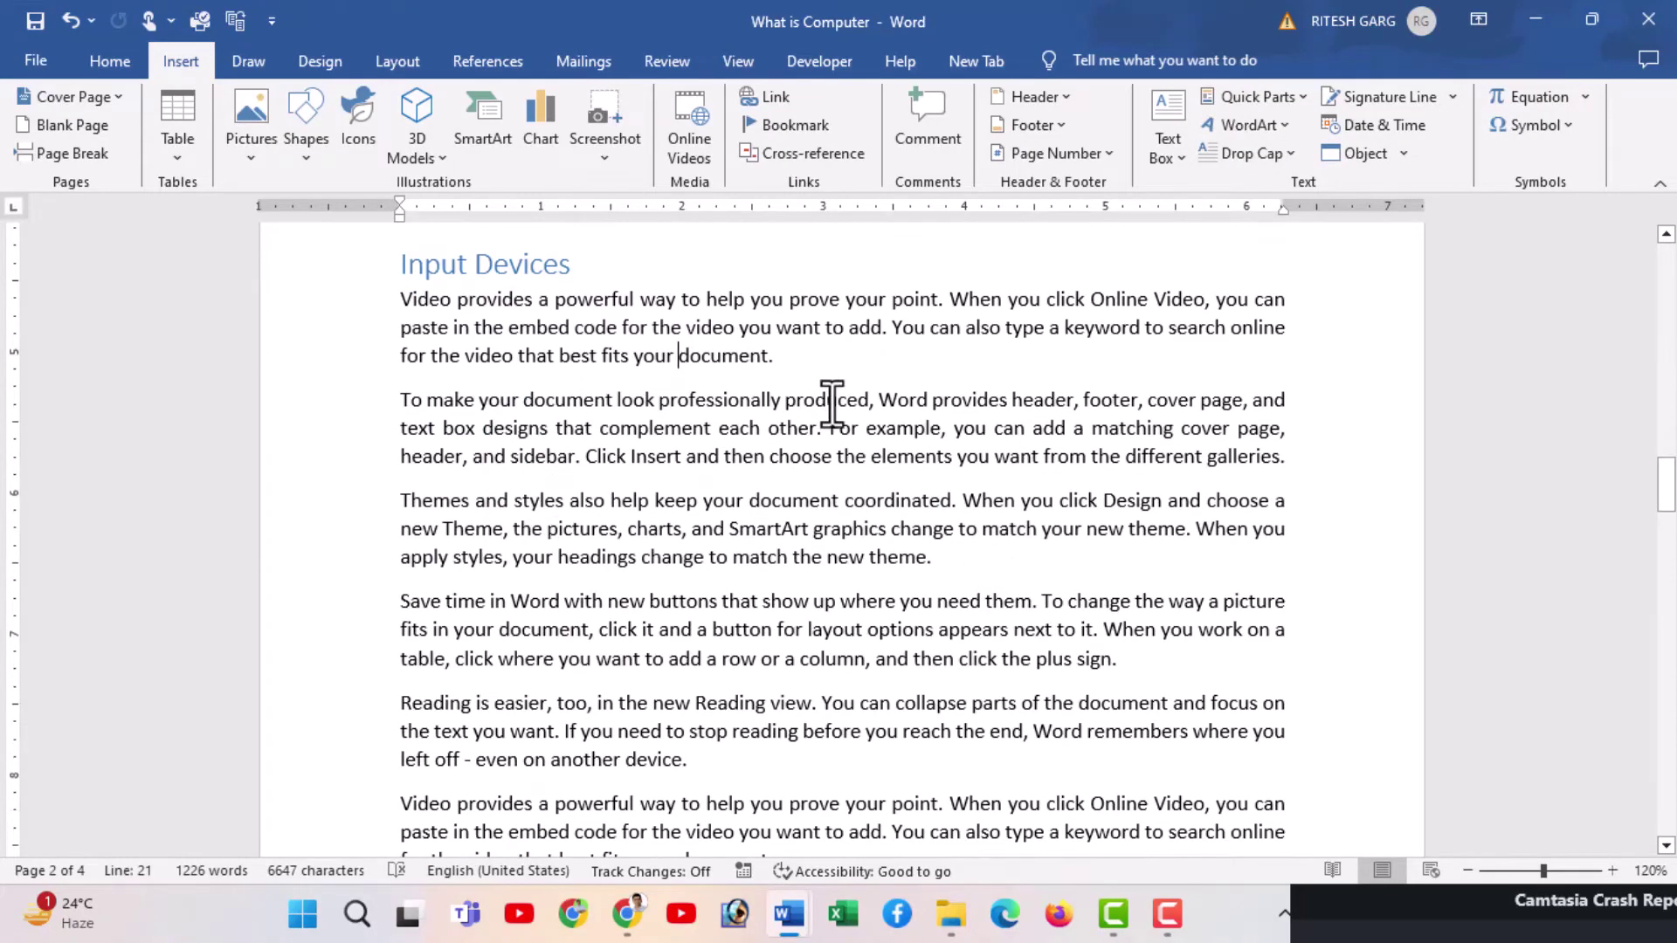
scroll(831, 403, "up", 5)
scroll(831, 403, "up", 5)
scroll(829, 411, "up", 5)
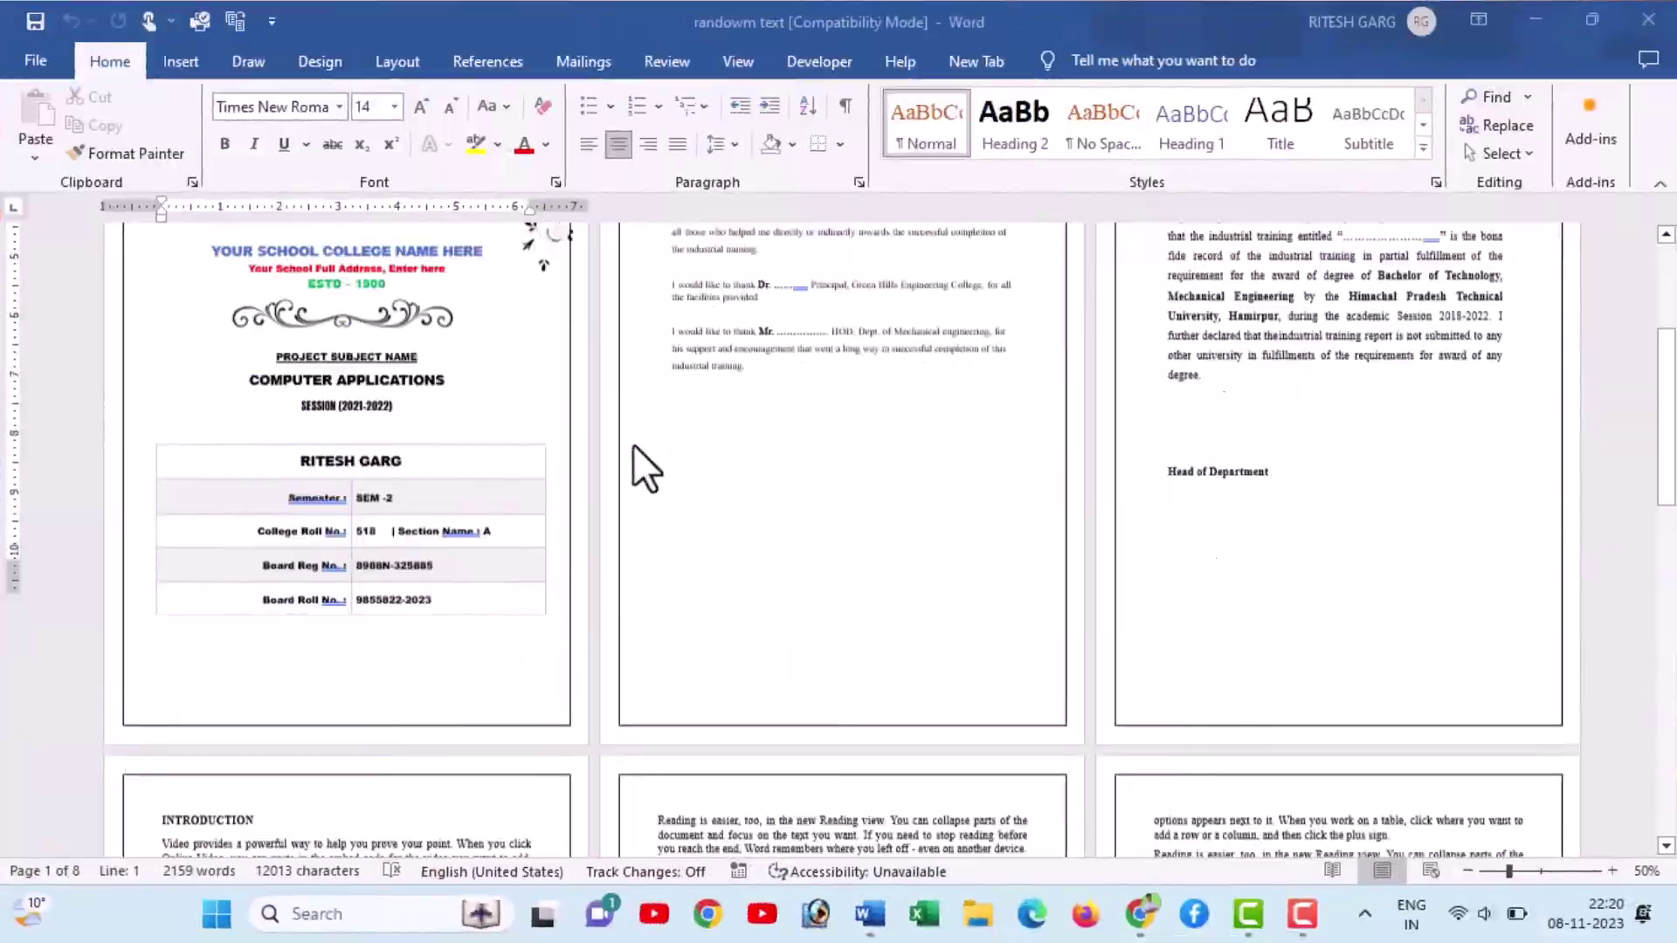
scroll(633, 443, "down", 5)
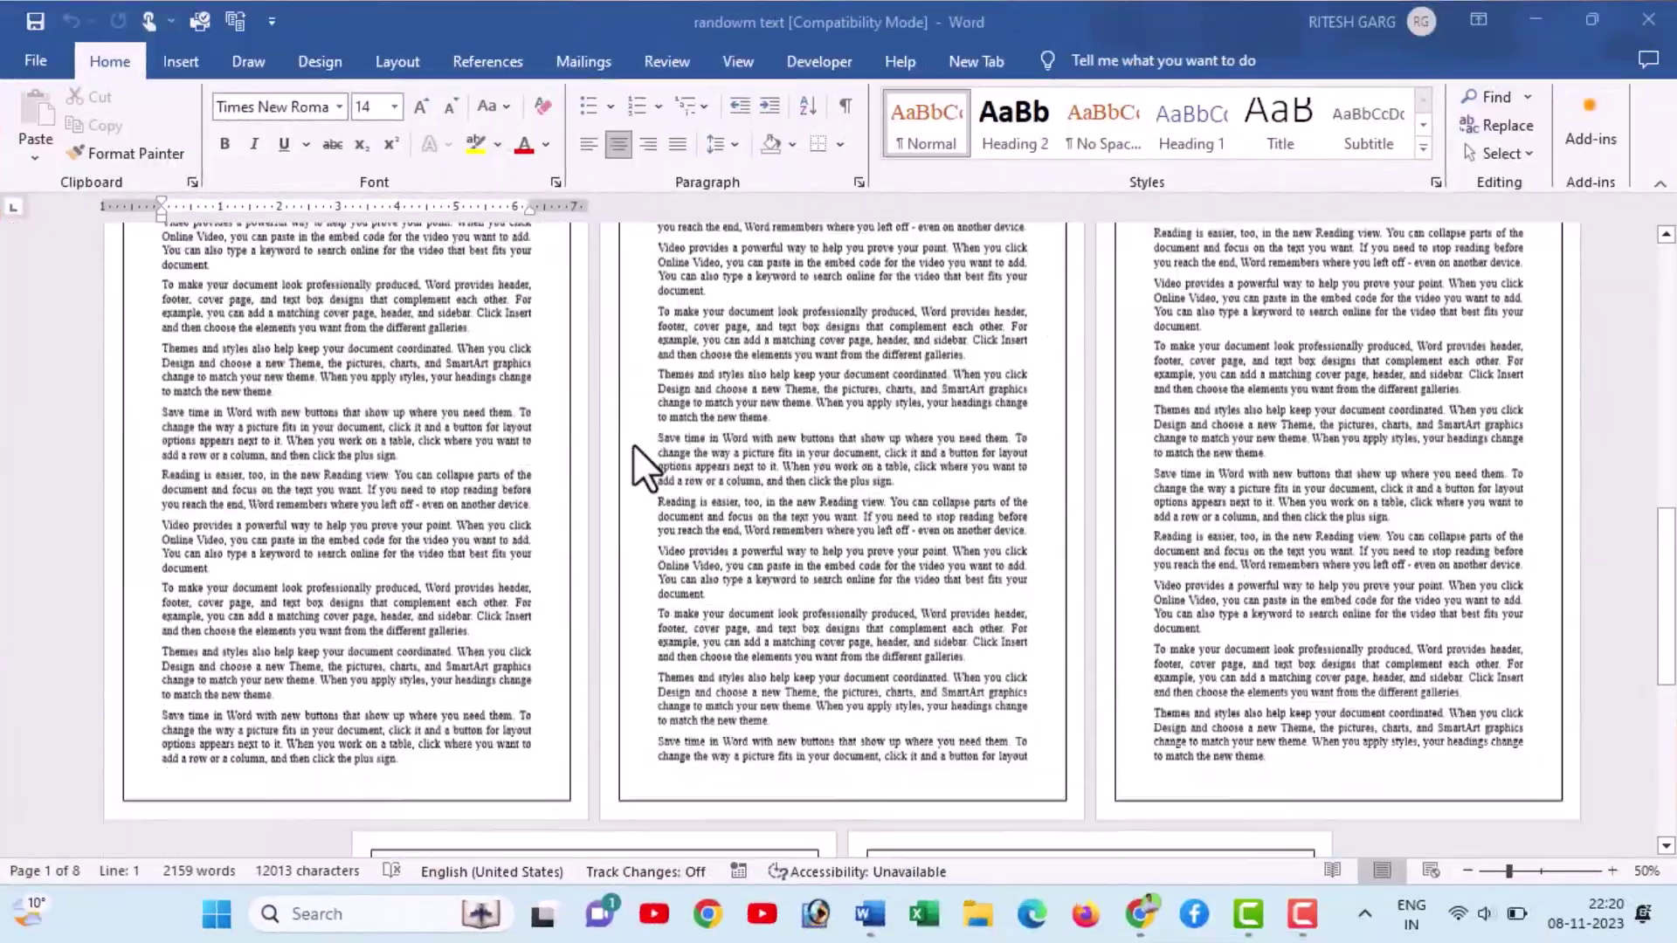
scroll(632, 444, "down", 5)
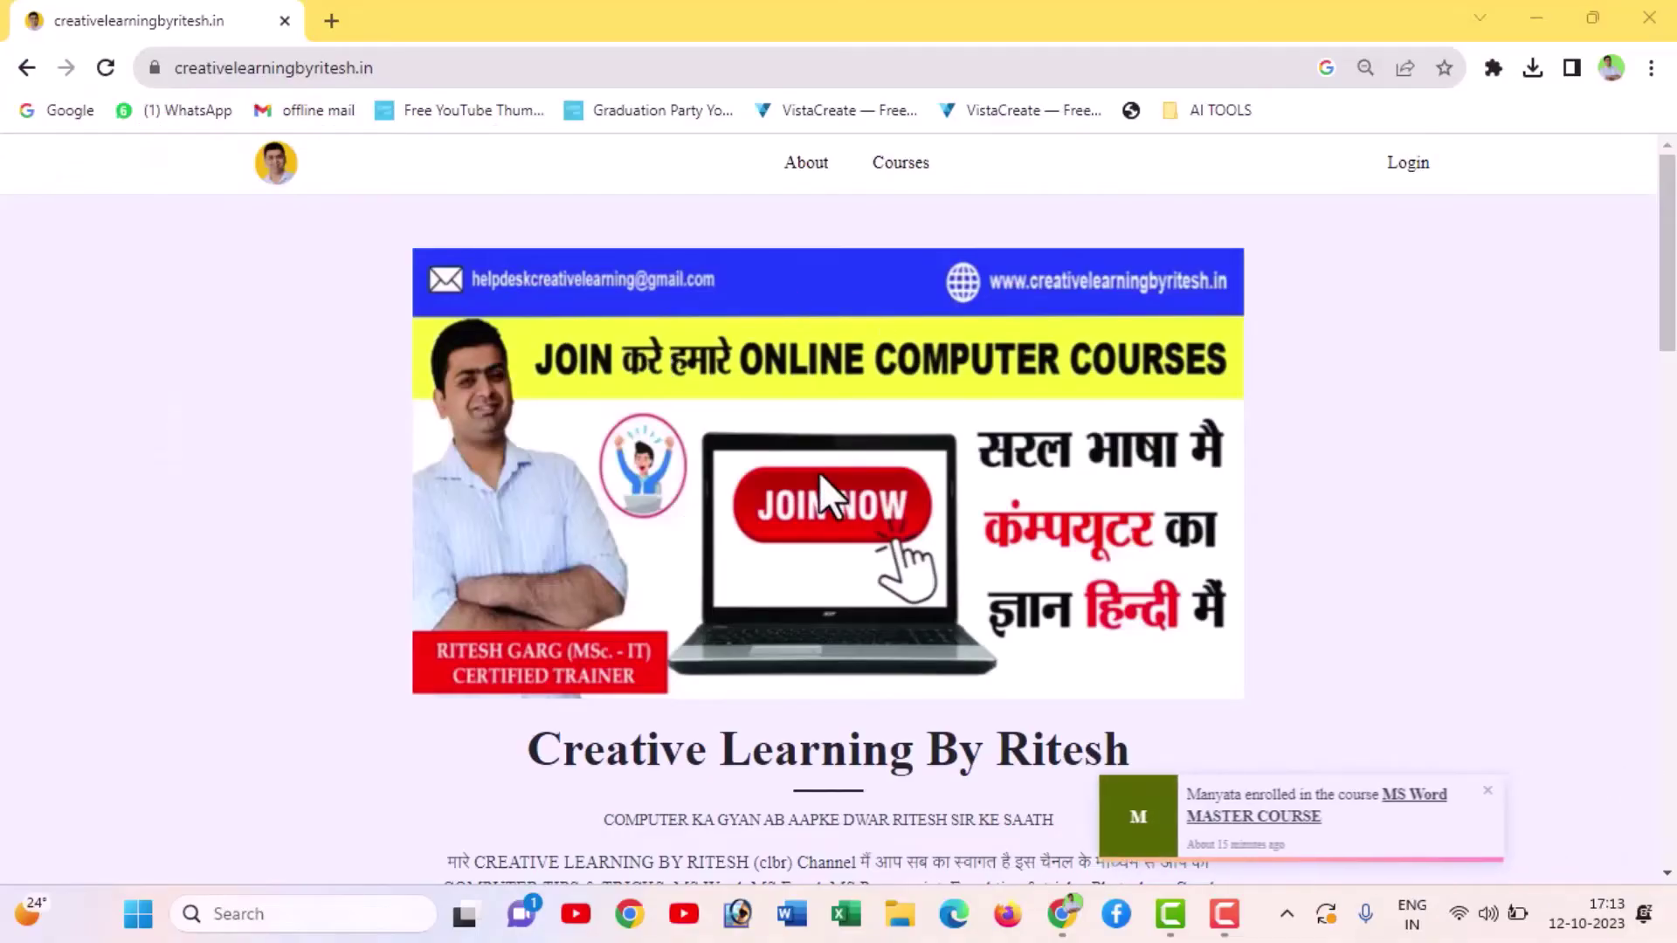
scroll(819, 471, "down", 6)
Scroll down the page and open the MS Word MASTER COURSE link.
scroll(819, 472, "down", 2)
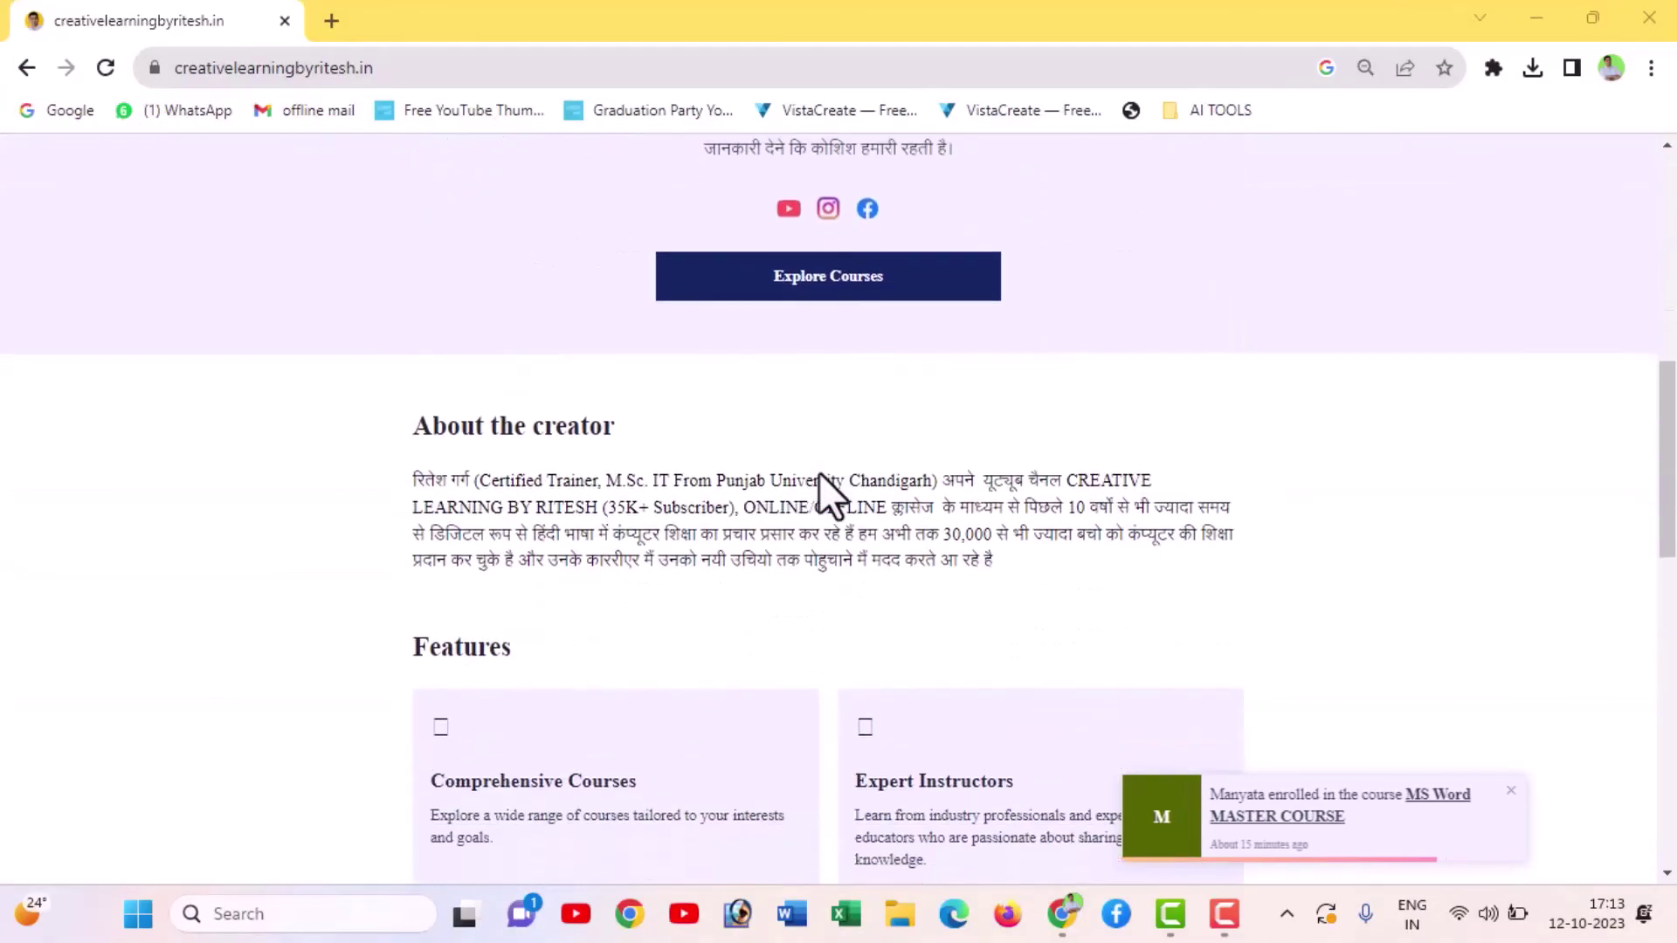
scroll(819, 472, "down", 2)
scroll(819, 472, "down", 2)
scroll(819, 471, "down", 1)
scroll(819, 471, "down", 4)
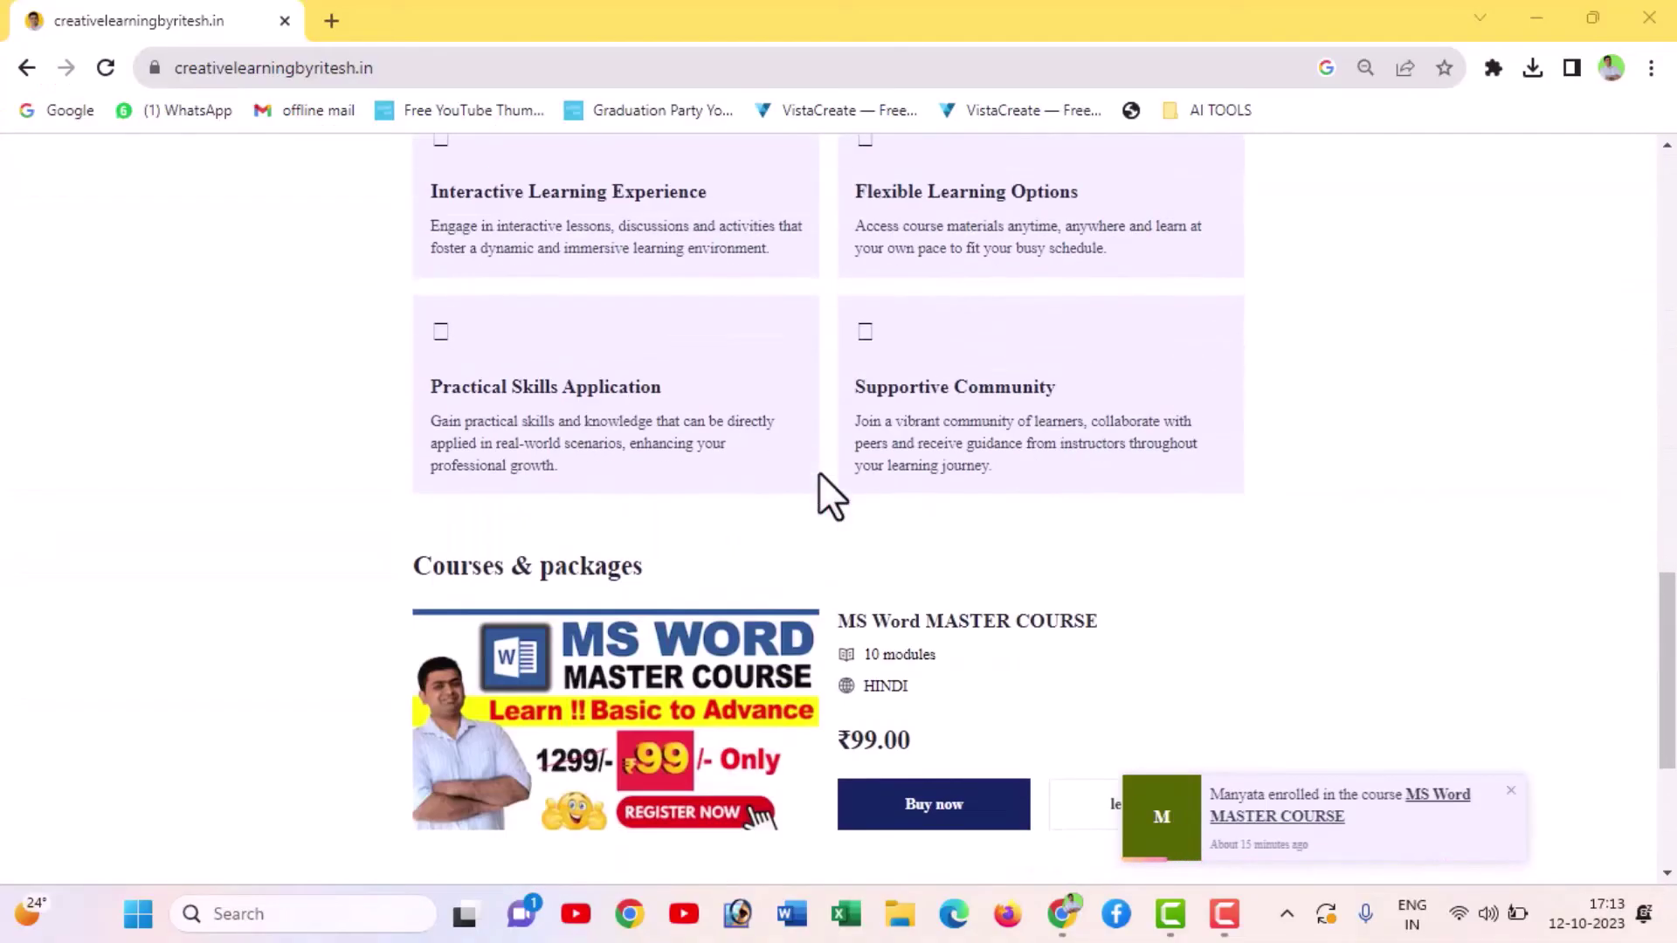
scroll(819, 471, "down", 3)
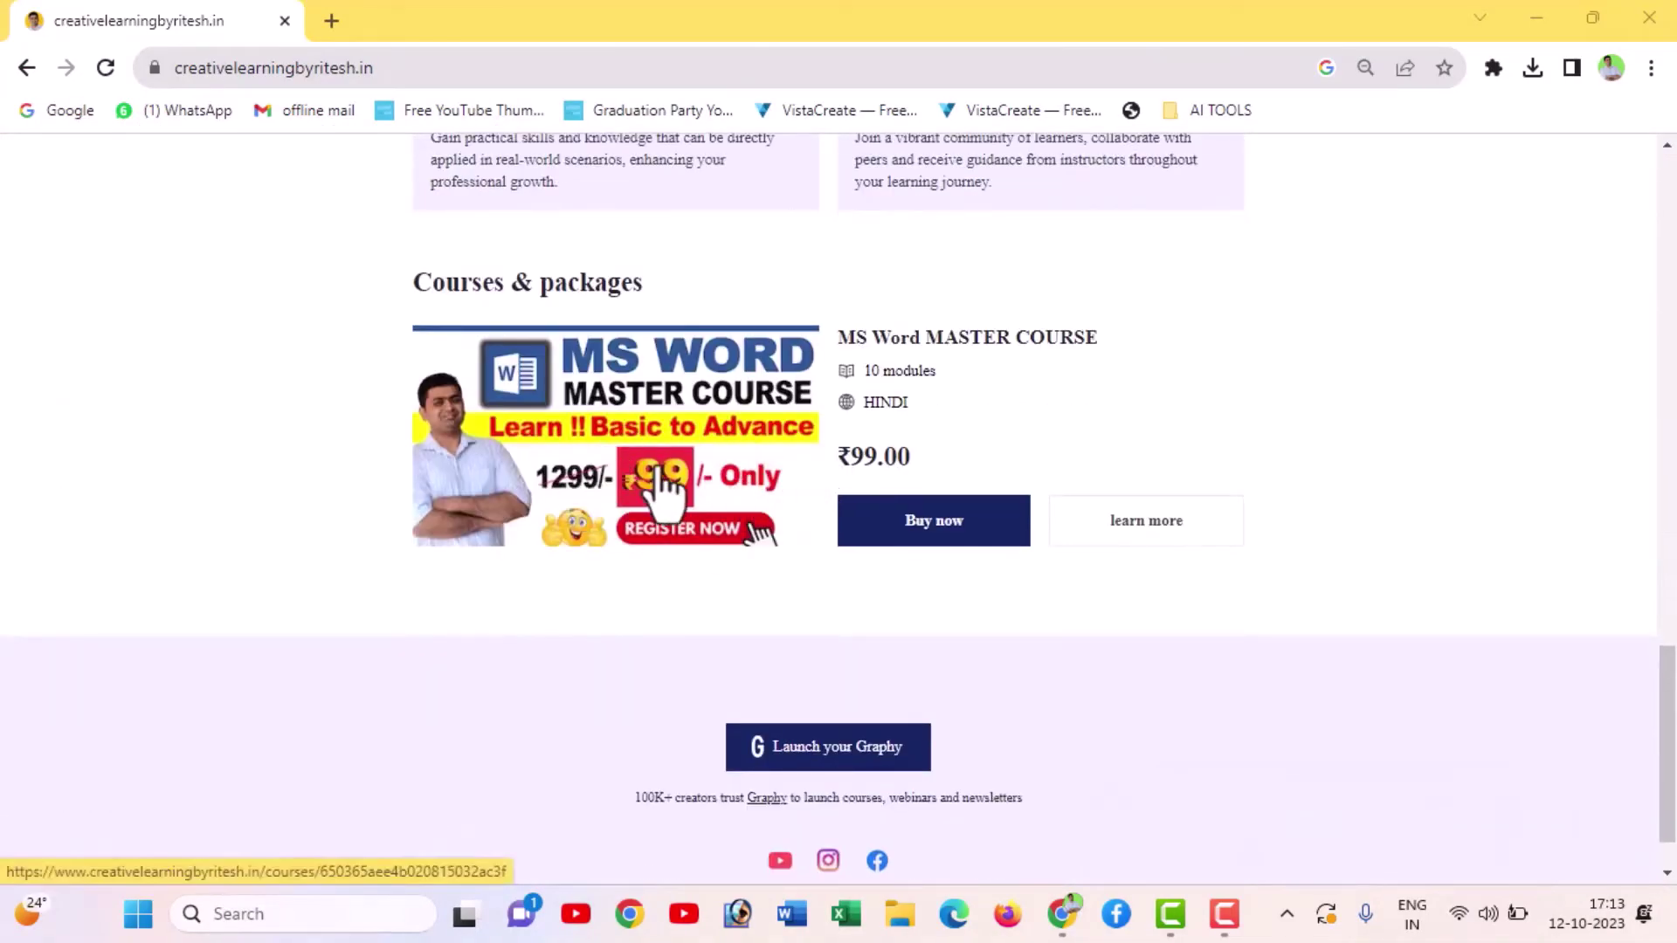
left_click(657, 472)
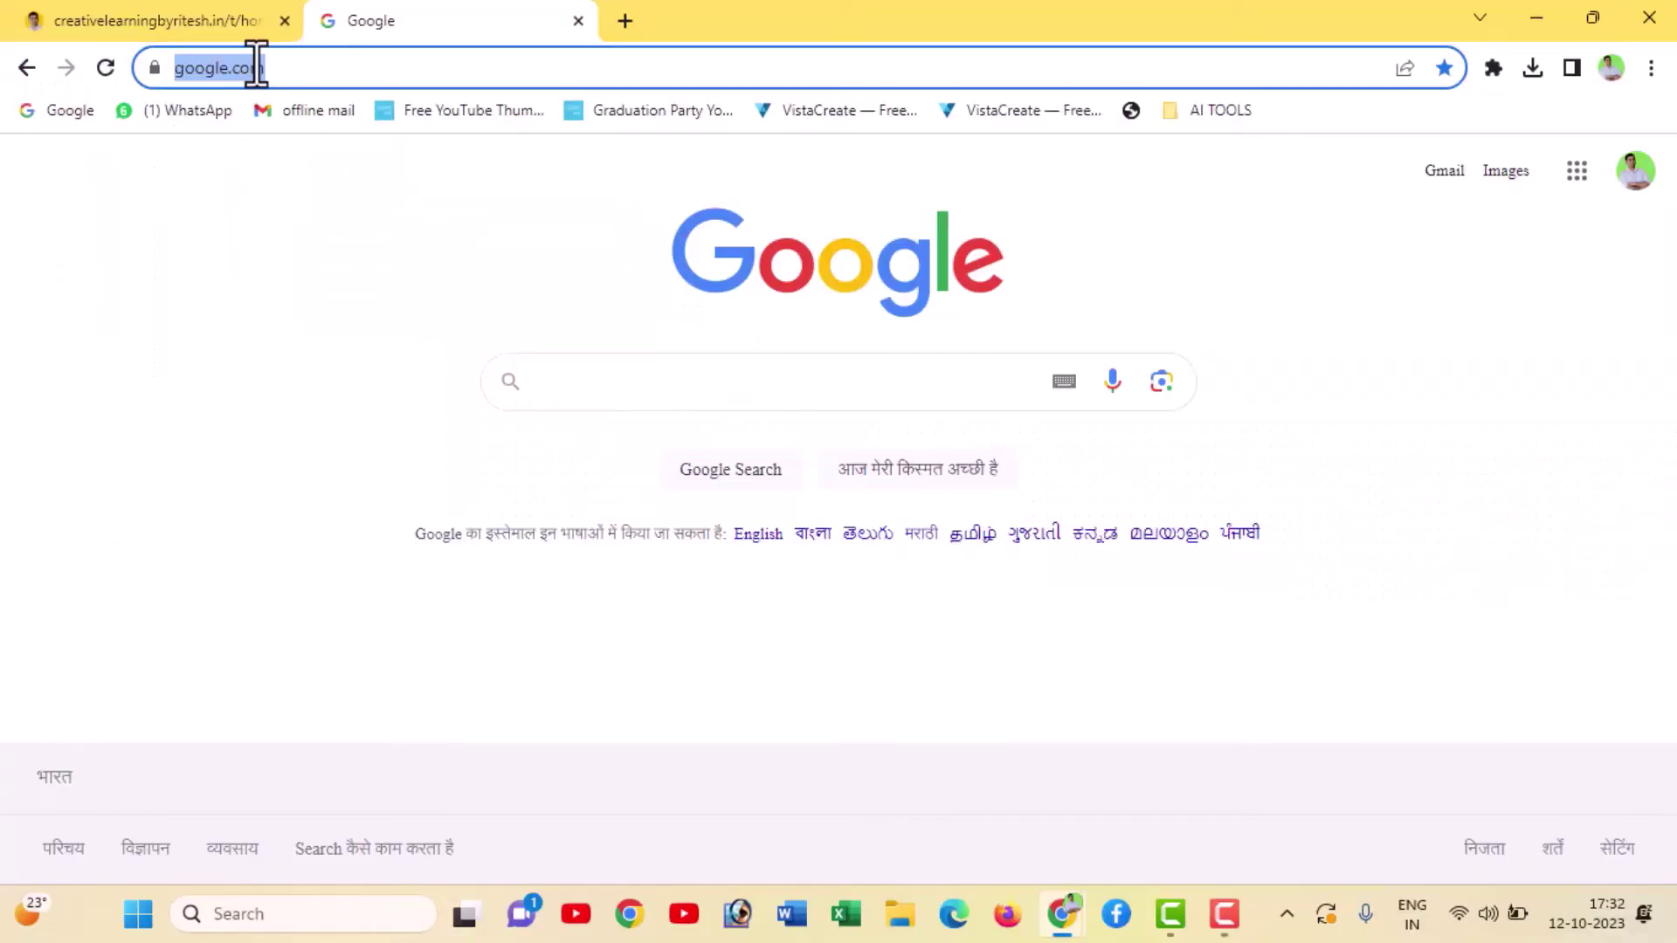
type("ww")
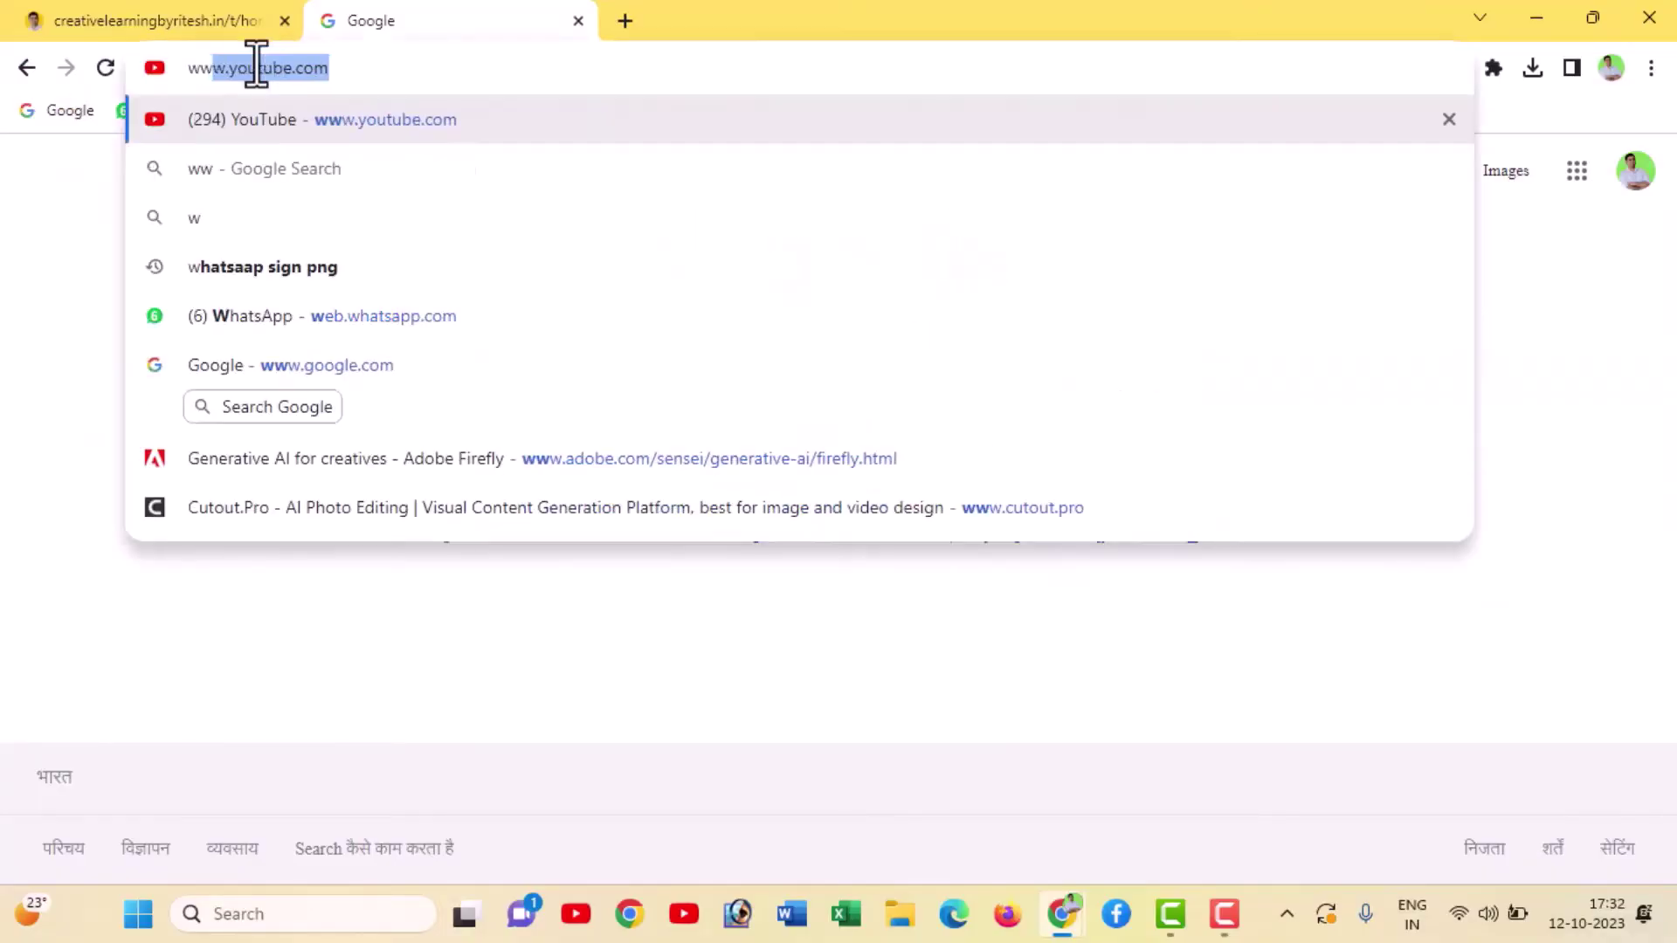
type("w.c")
type("reat")
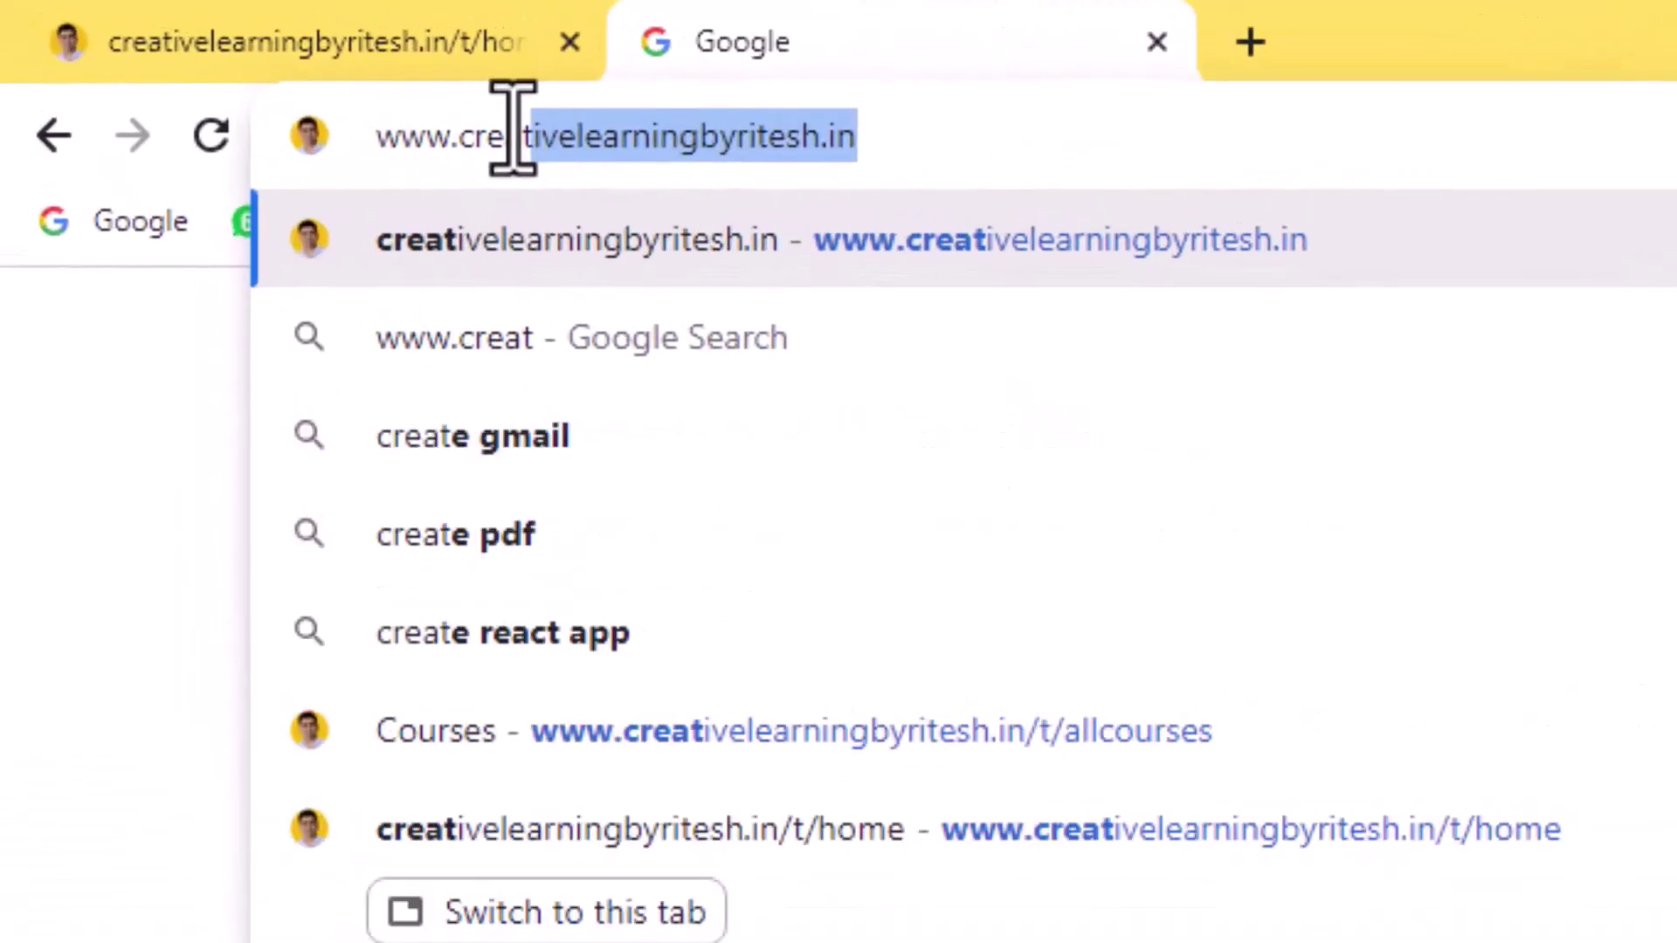
key("Right")
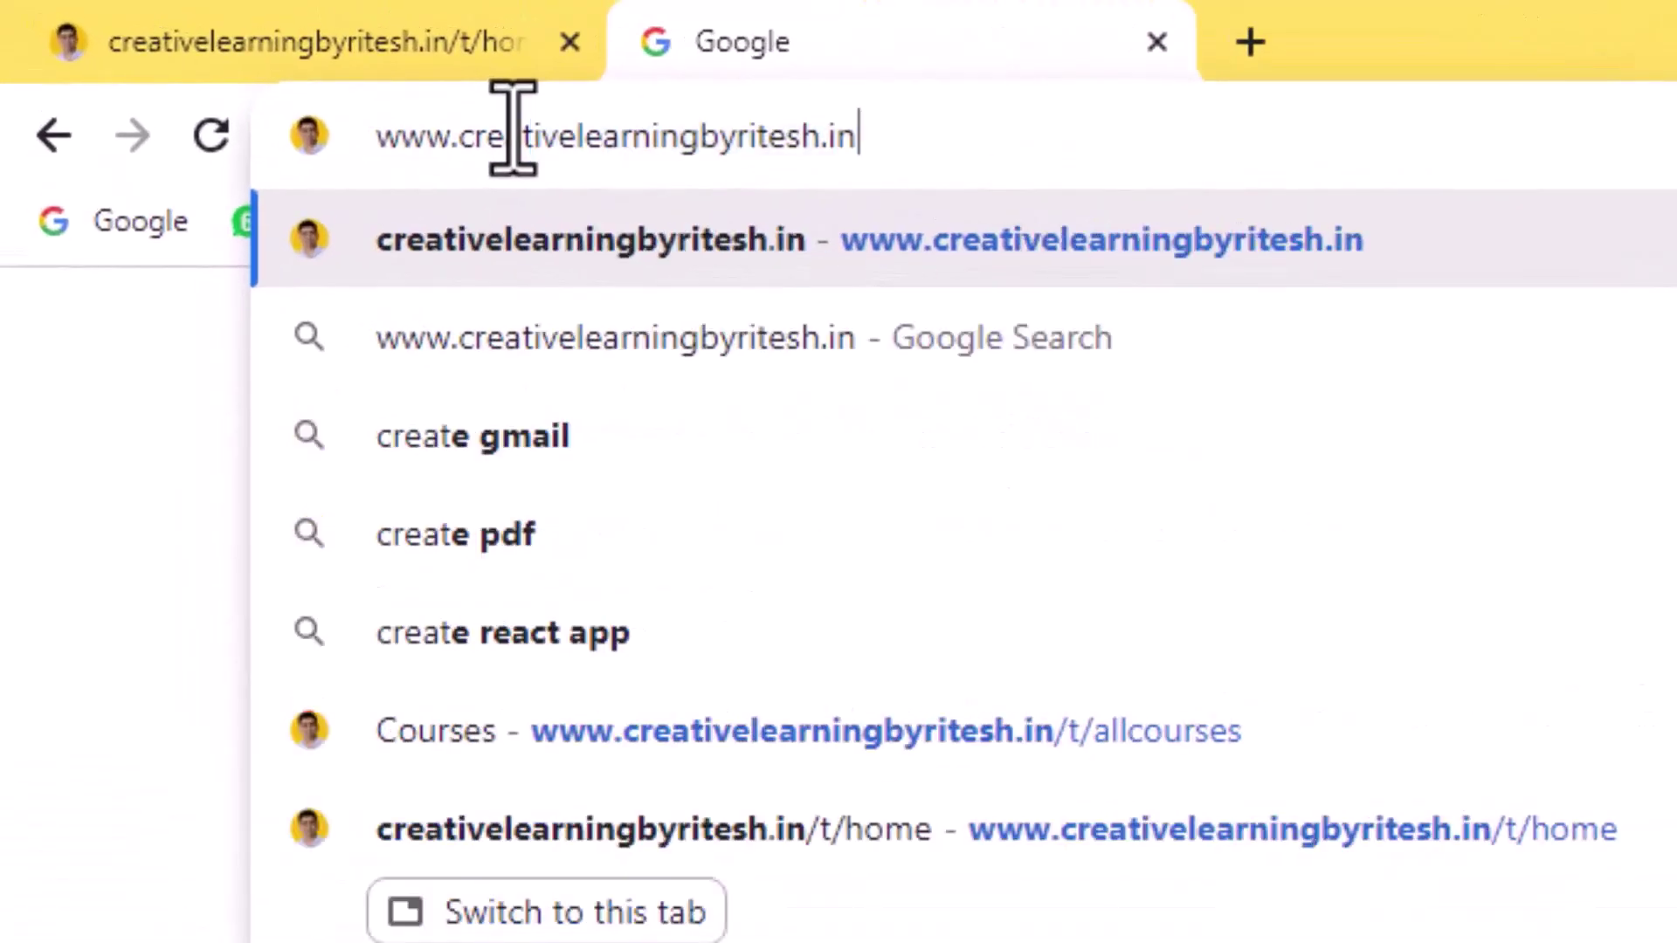
key("Return")
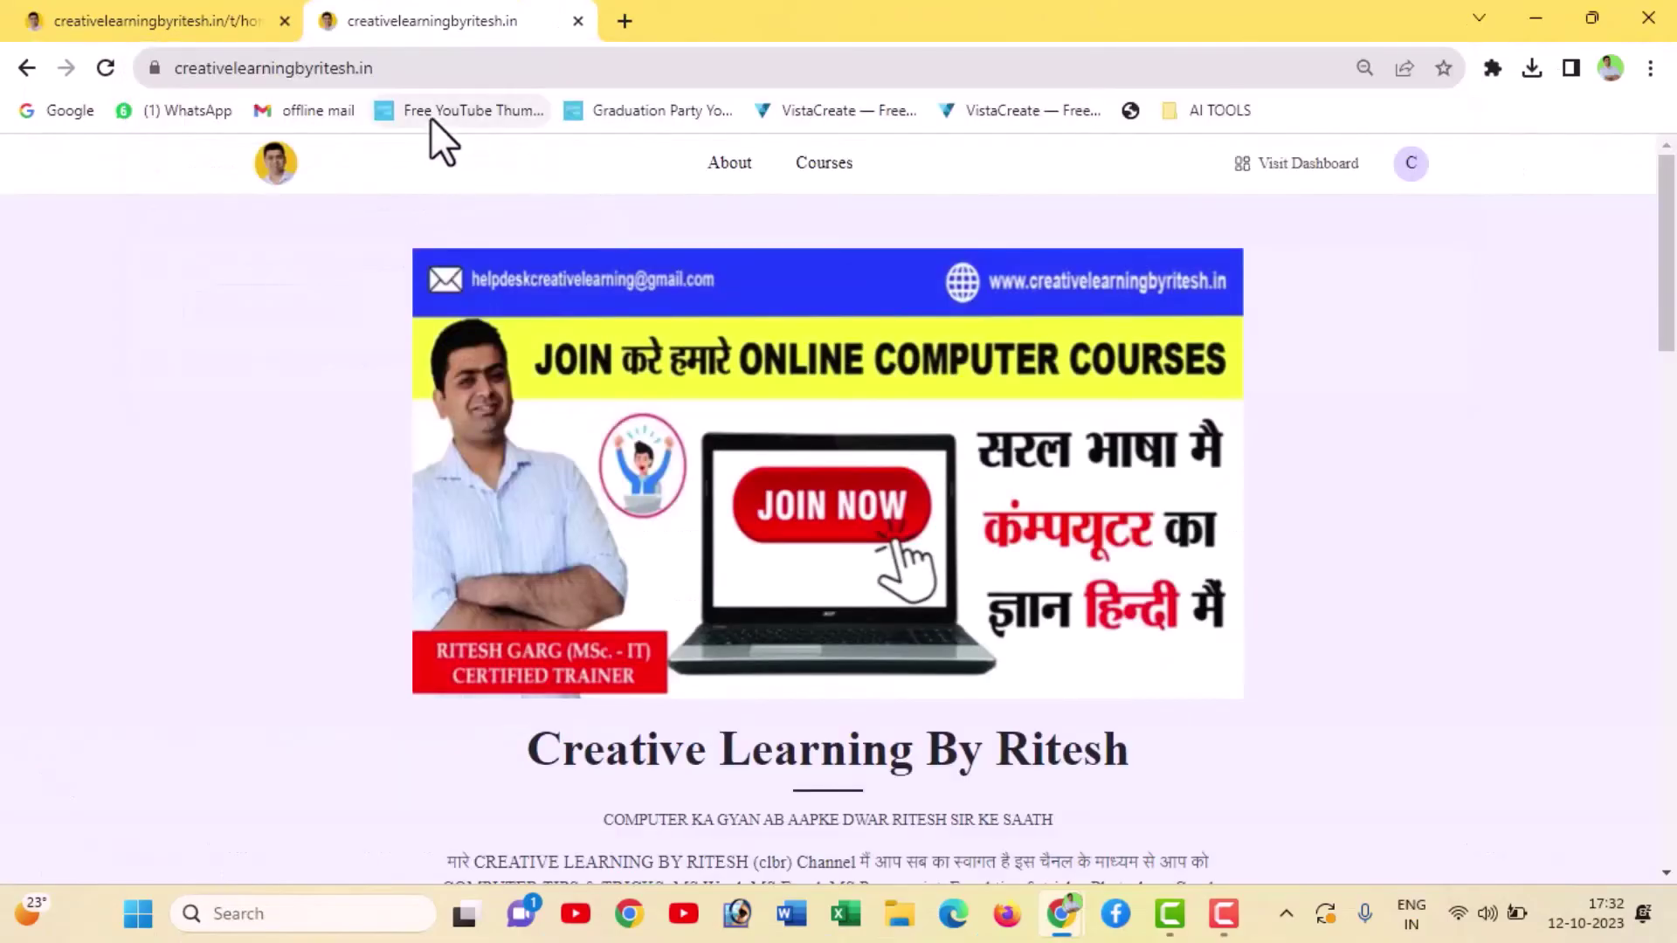
Choose Buy now on the MS Word MASTER COURSE and scroll through its chapter list.
scroll(743, 493, "down", 6)
scroll(755, 503, "down", 8)
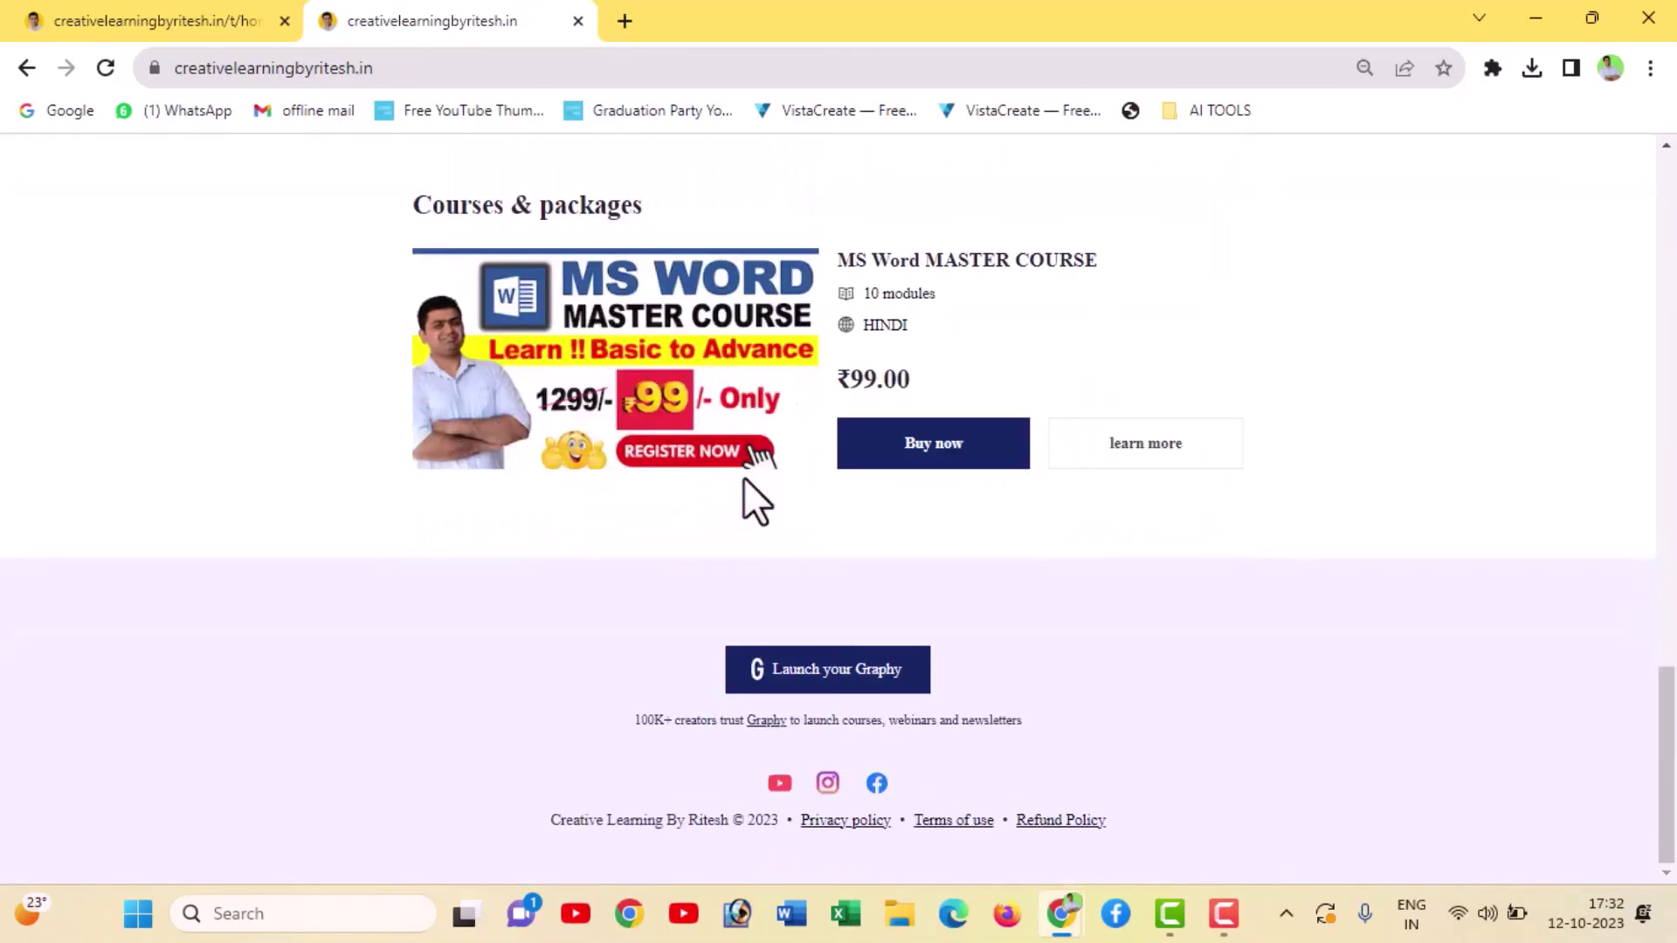
left_click(913, 459)
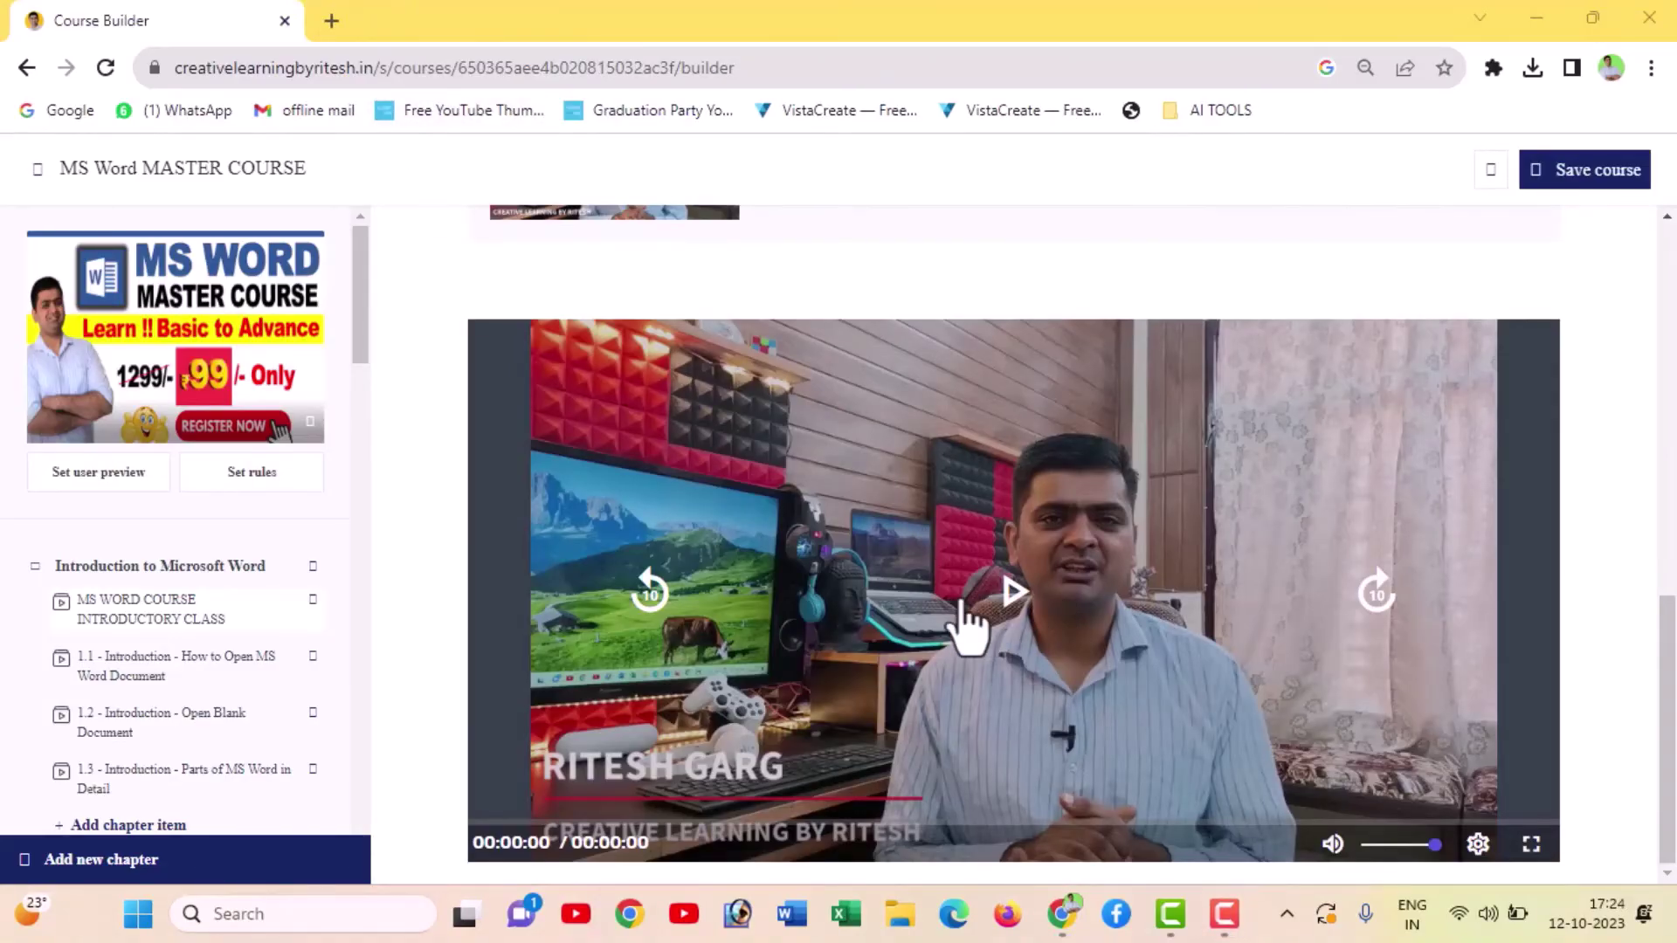
scroll(160, 686, "down", 2)
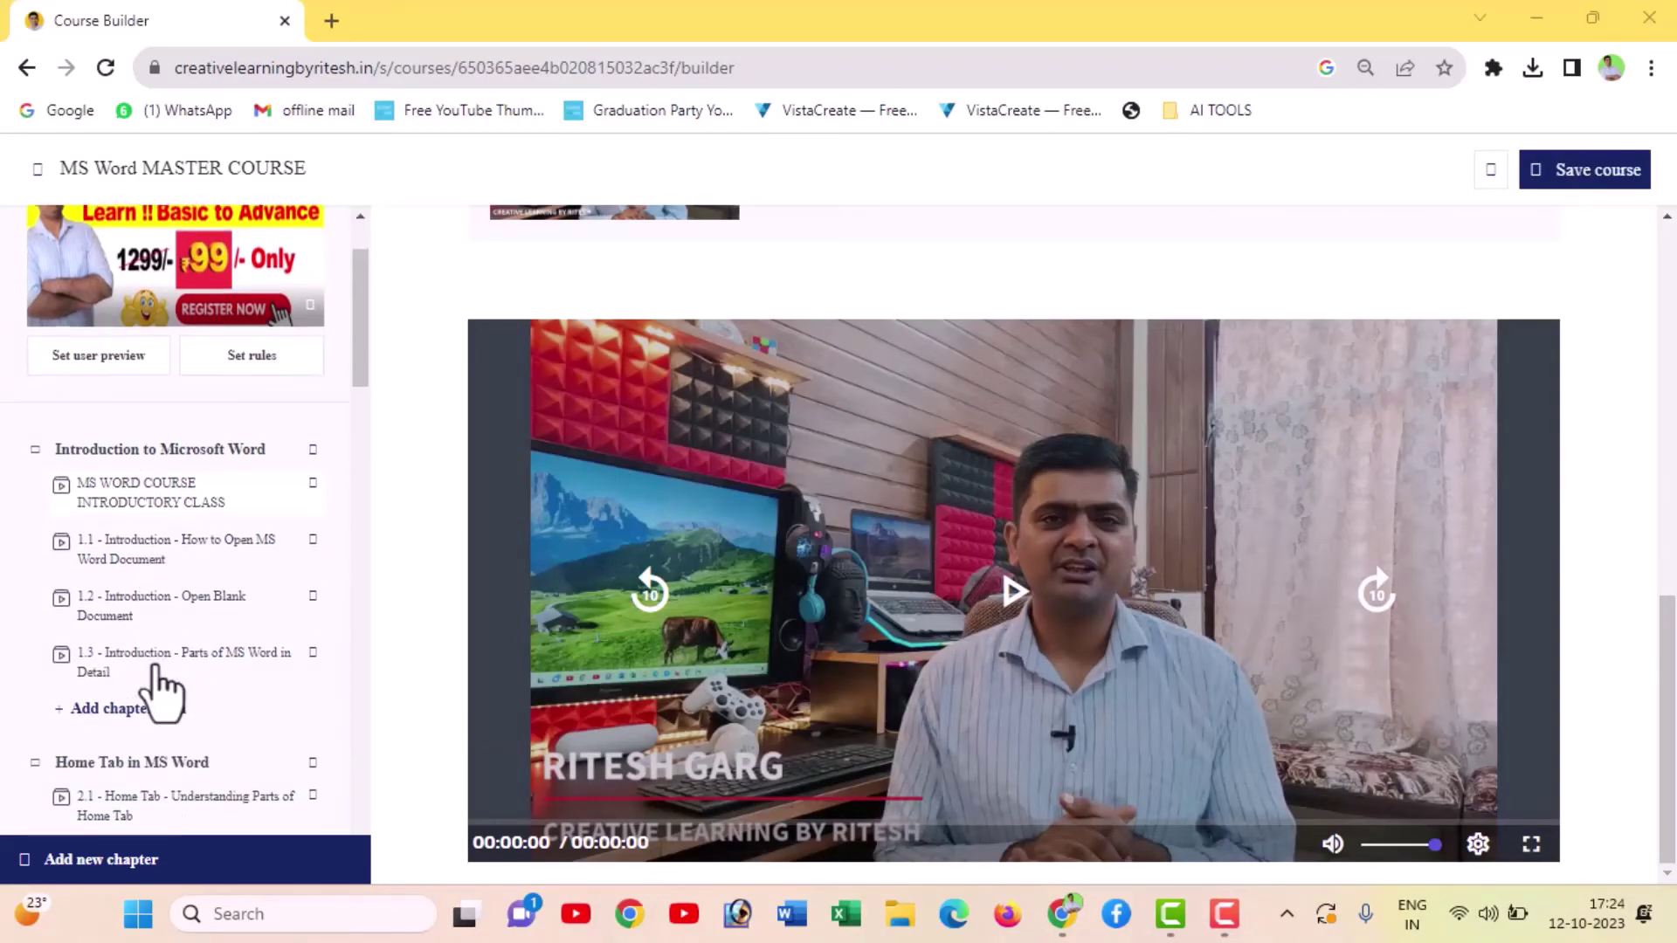
scroll(160, 686, "down", 3)
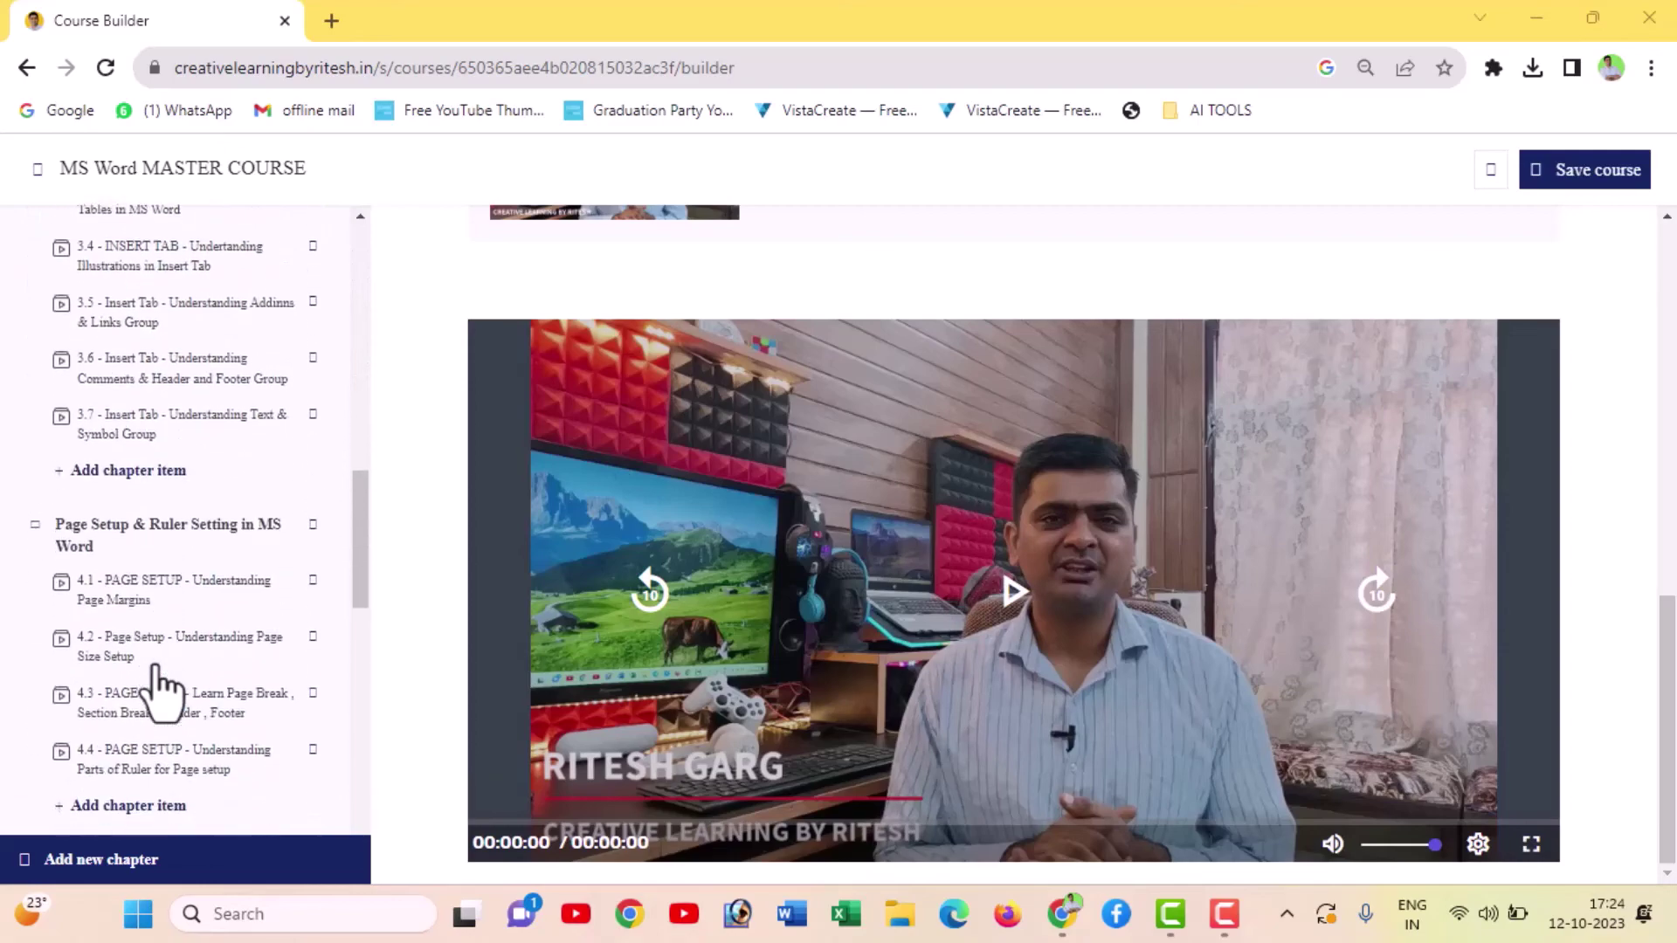
scroll(157, 681, "down", 2)
scroll(150, 668, "down", 3)
scroll(149, 669, "down", 3)
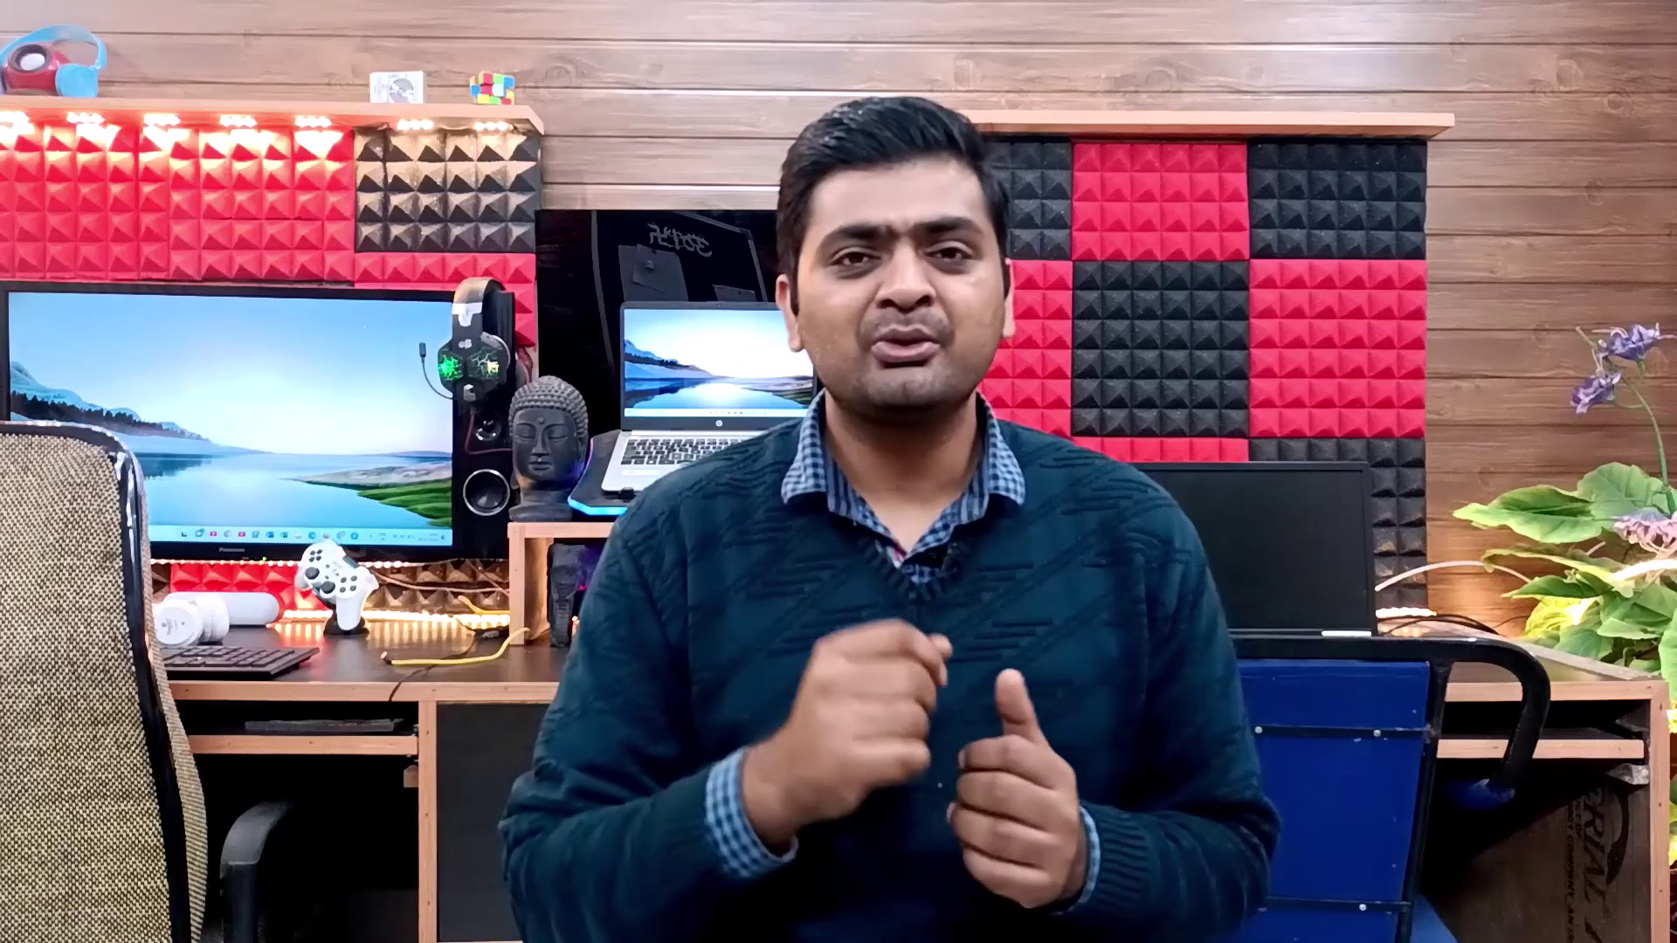